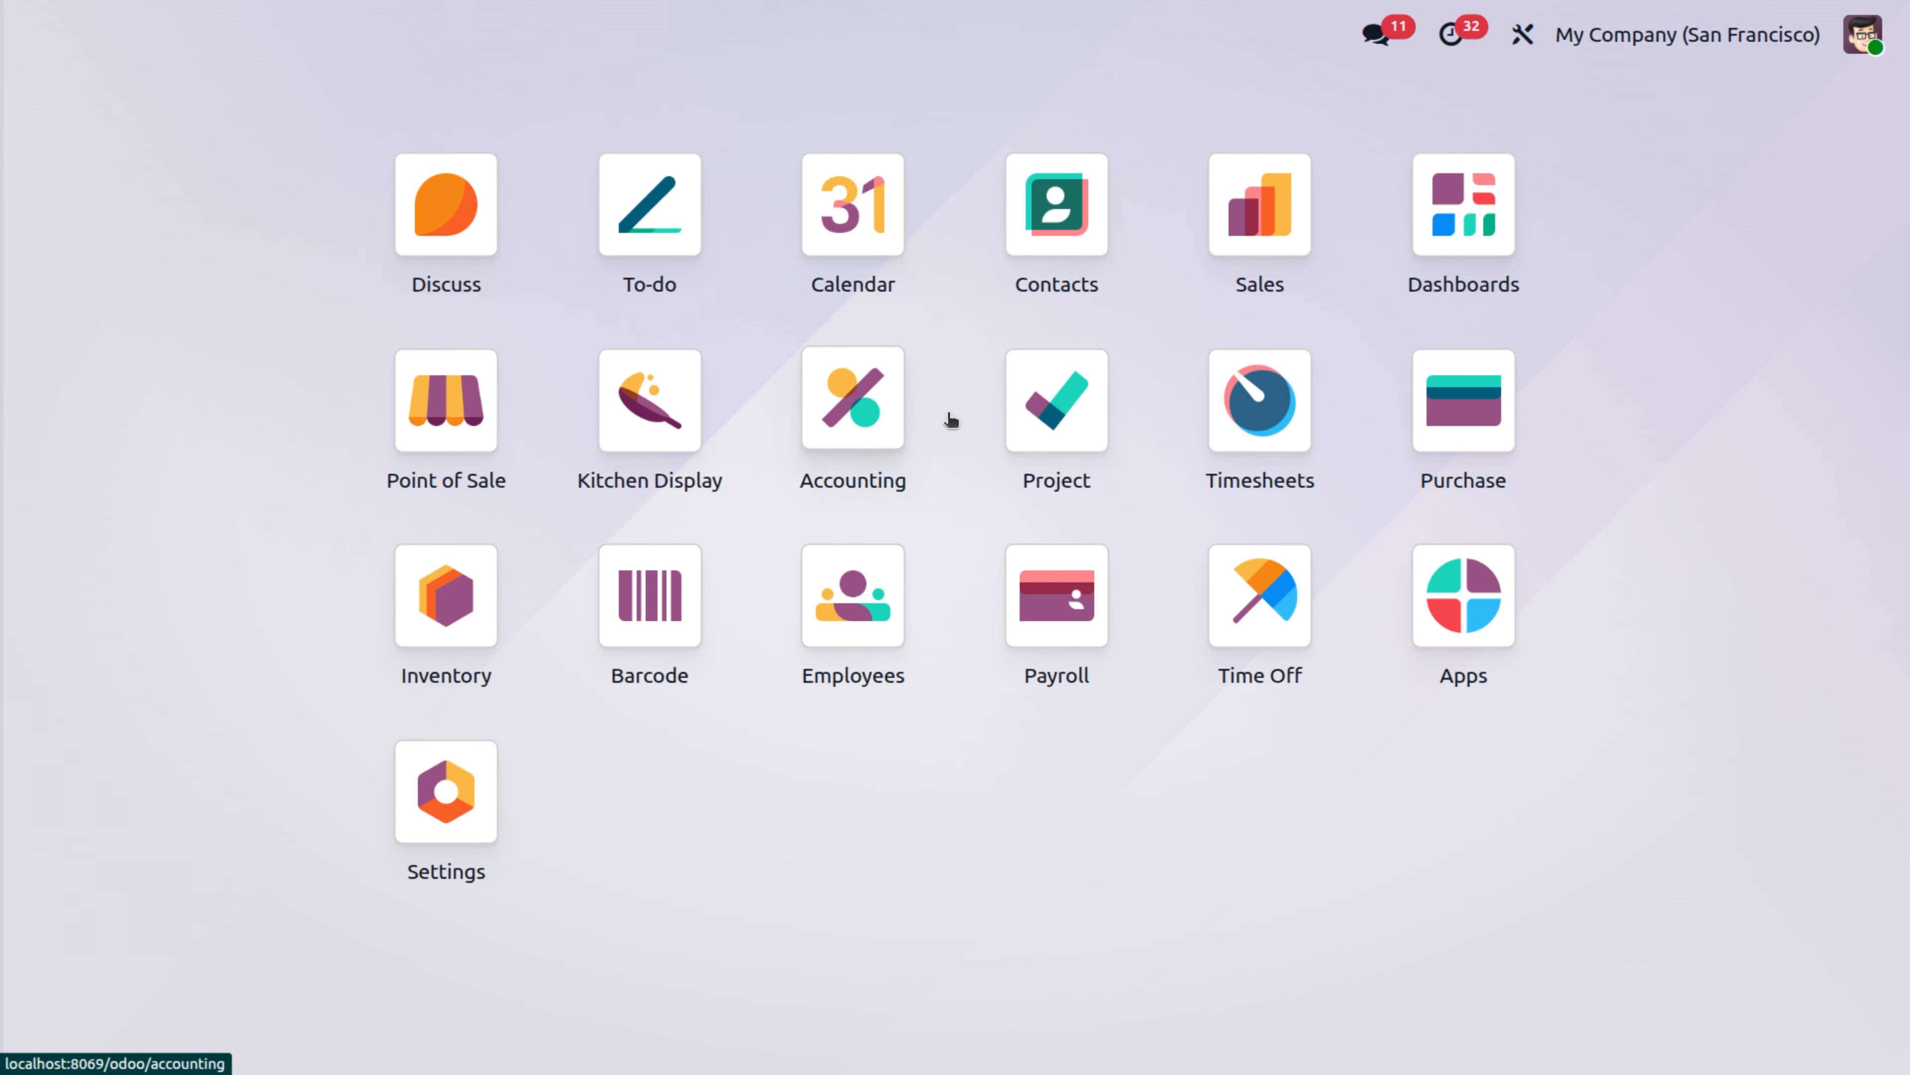
Open the Ready Mat receipt from the Inventory receipts waiting to be received and try to validate it.
text(in)
key(Return)
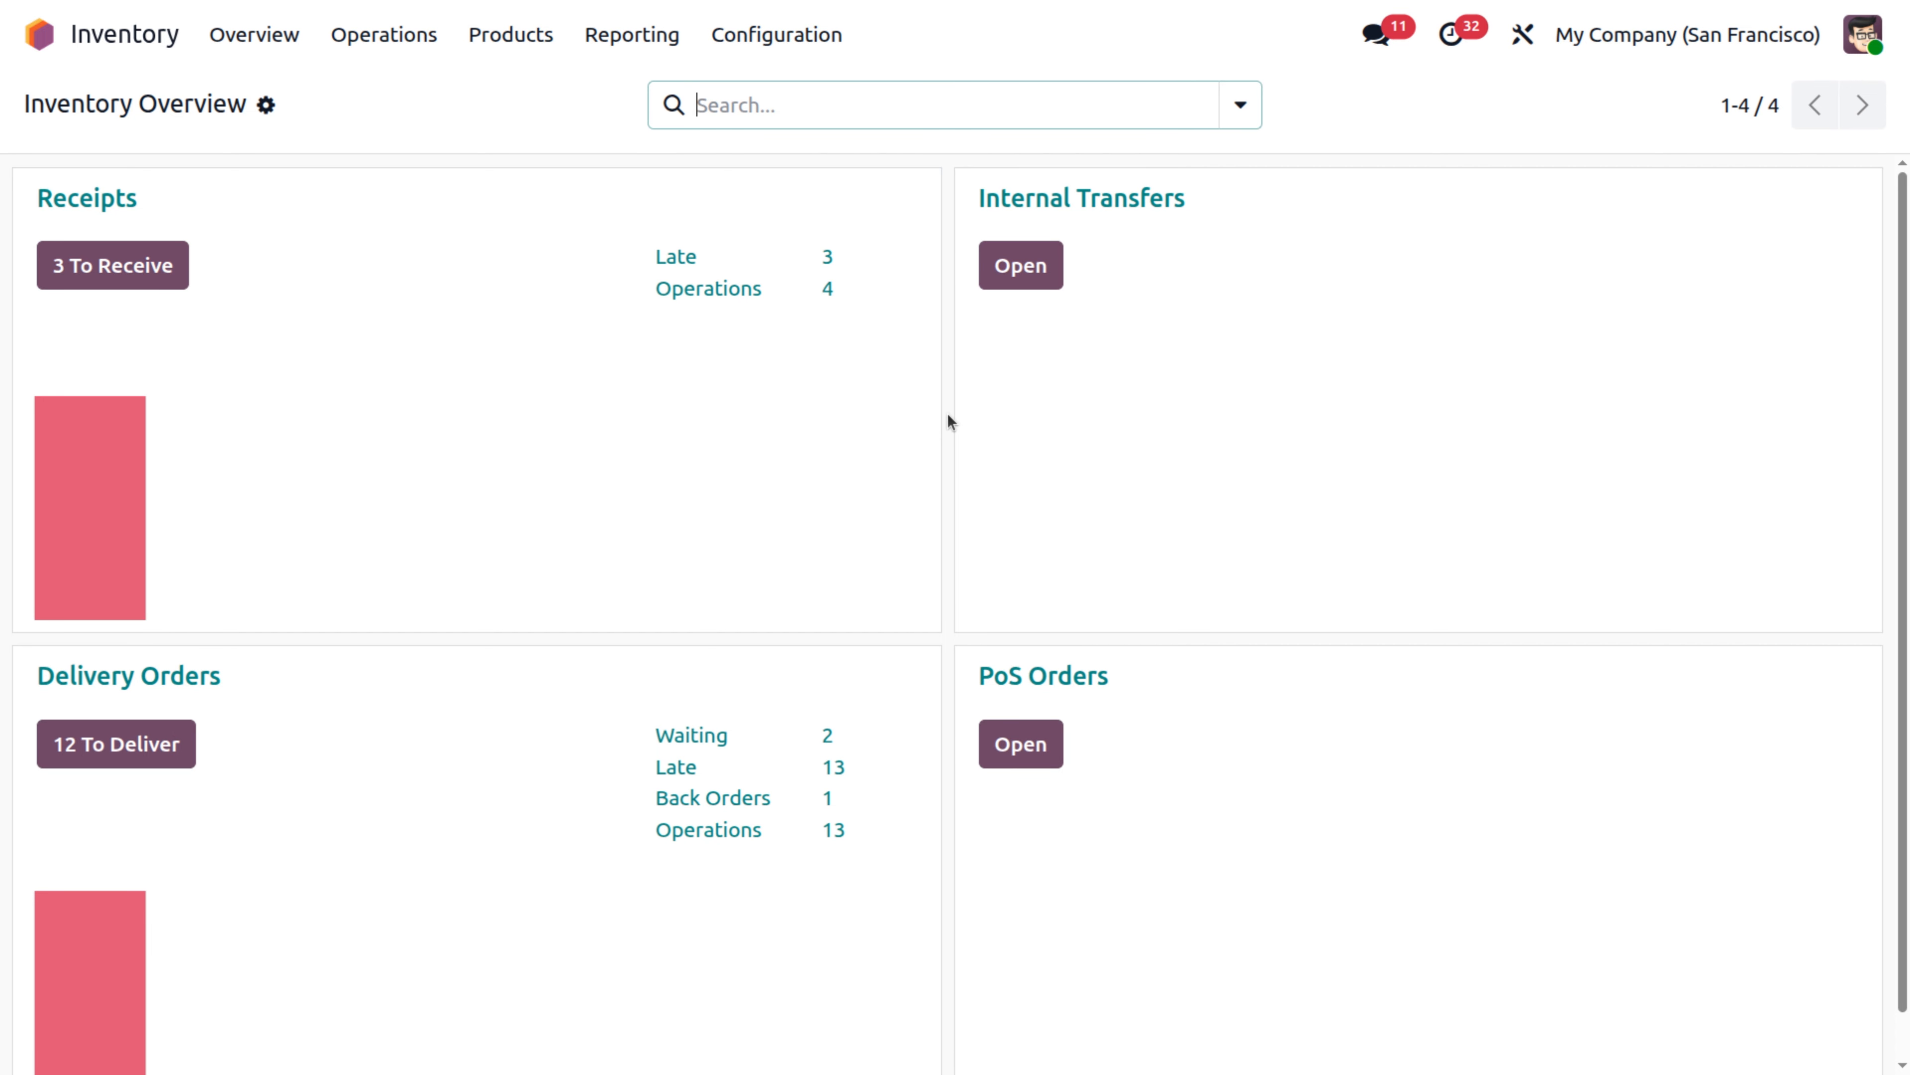
click(137, 264)
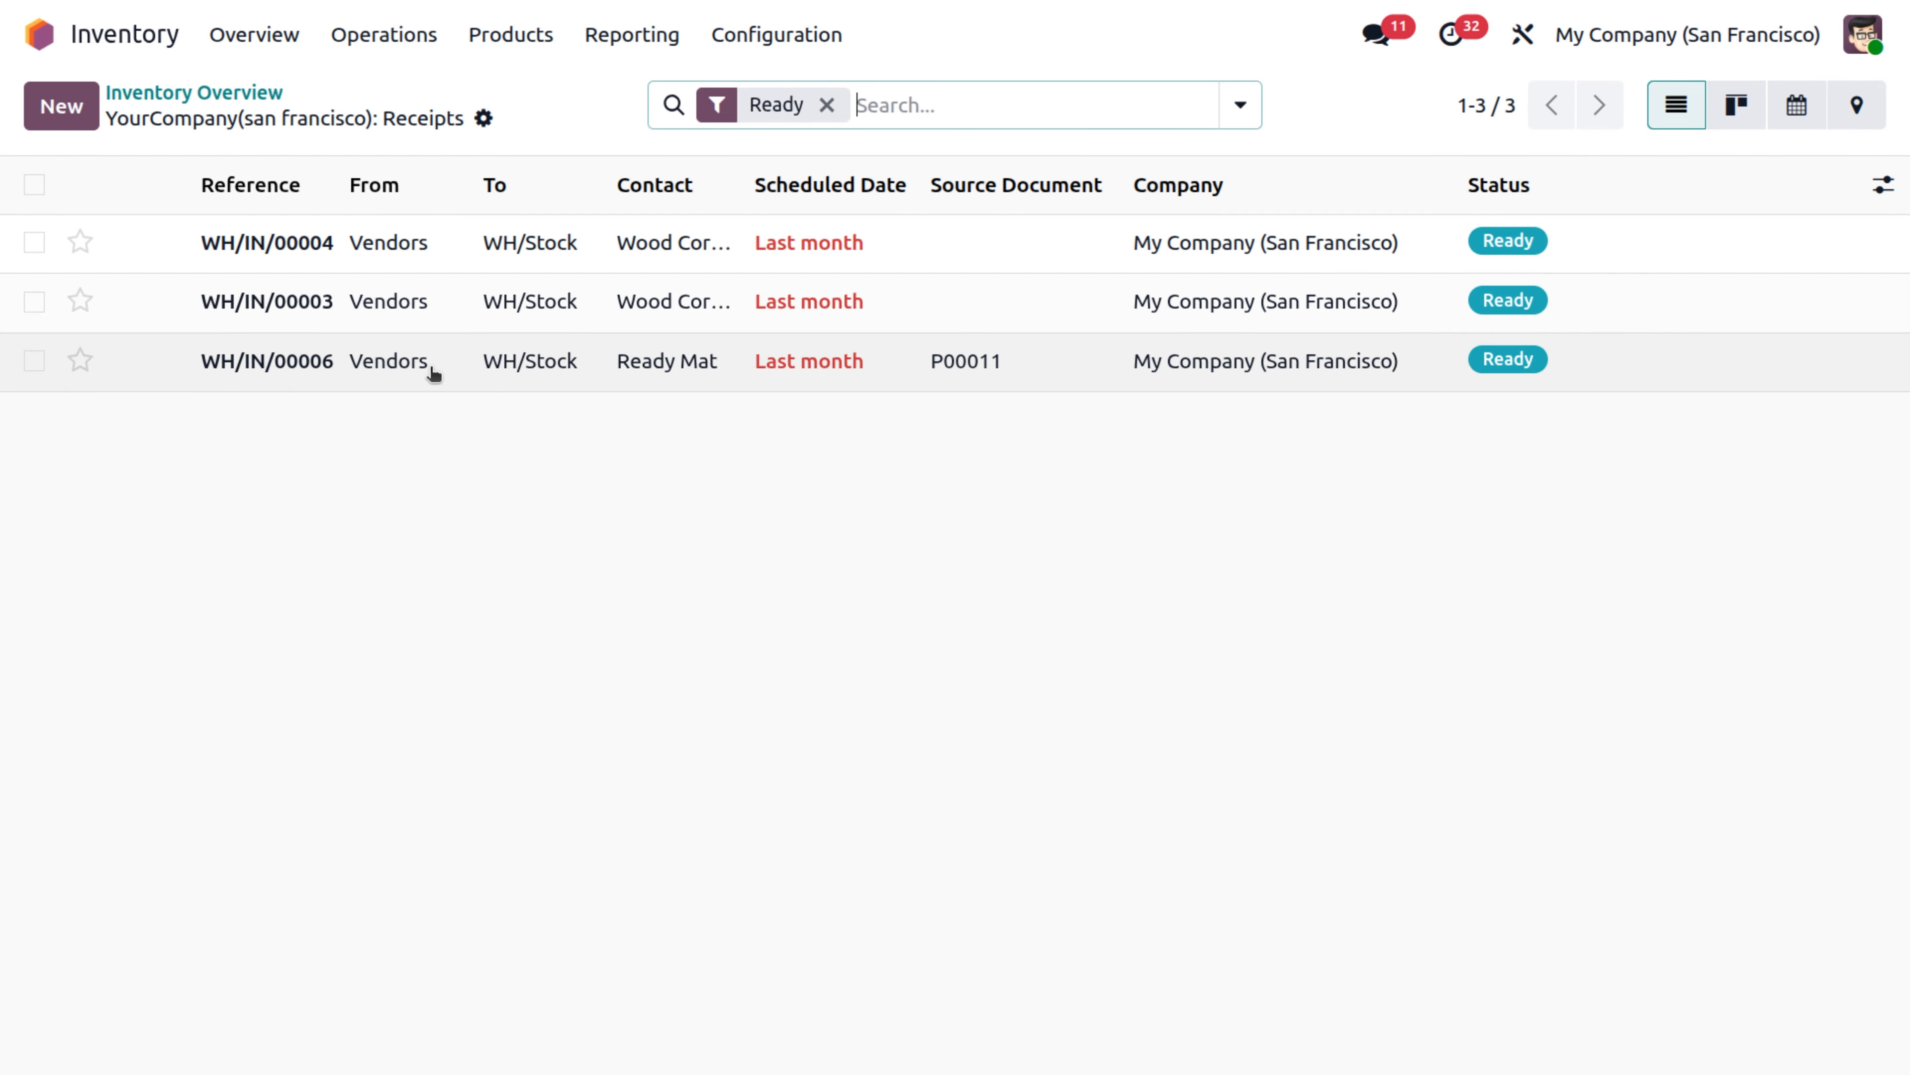
click(428, 368)
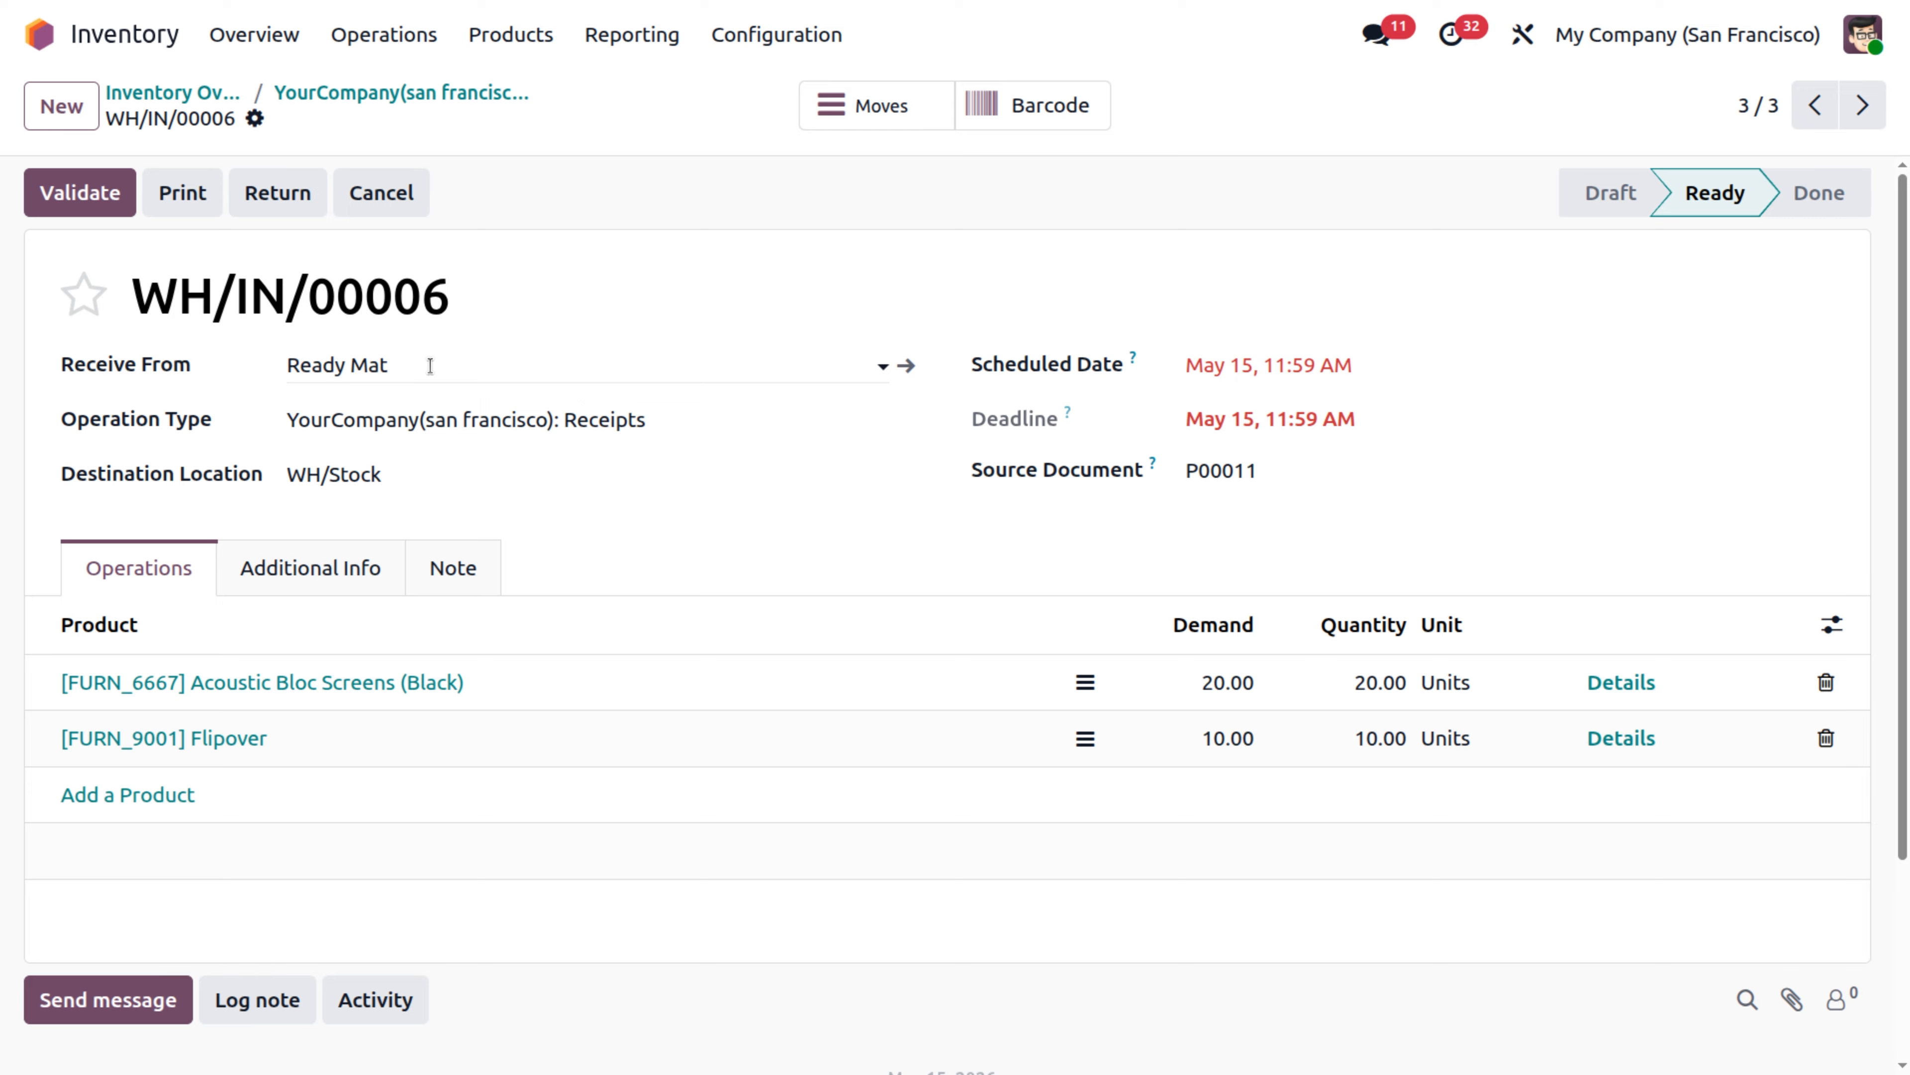
click(106, 194)
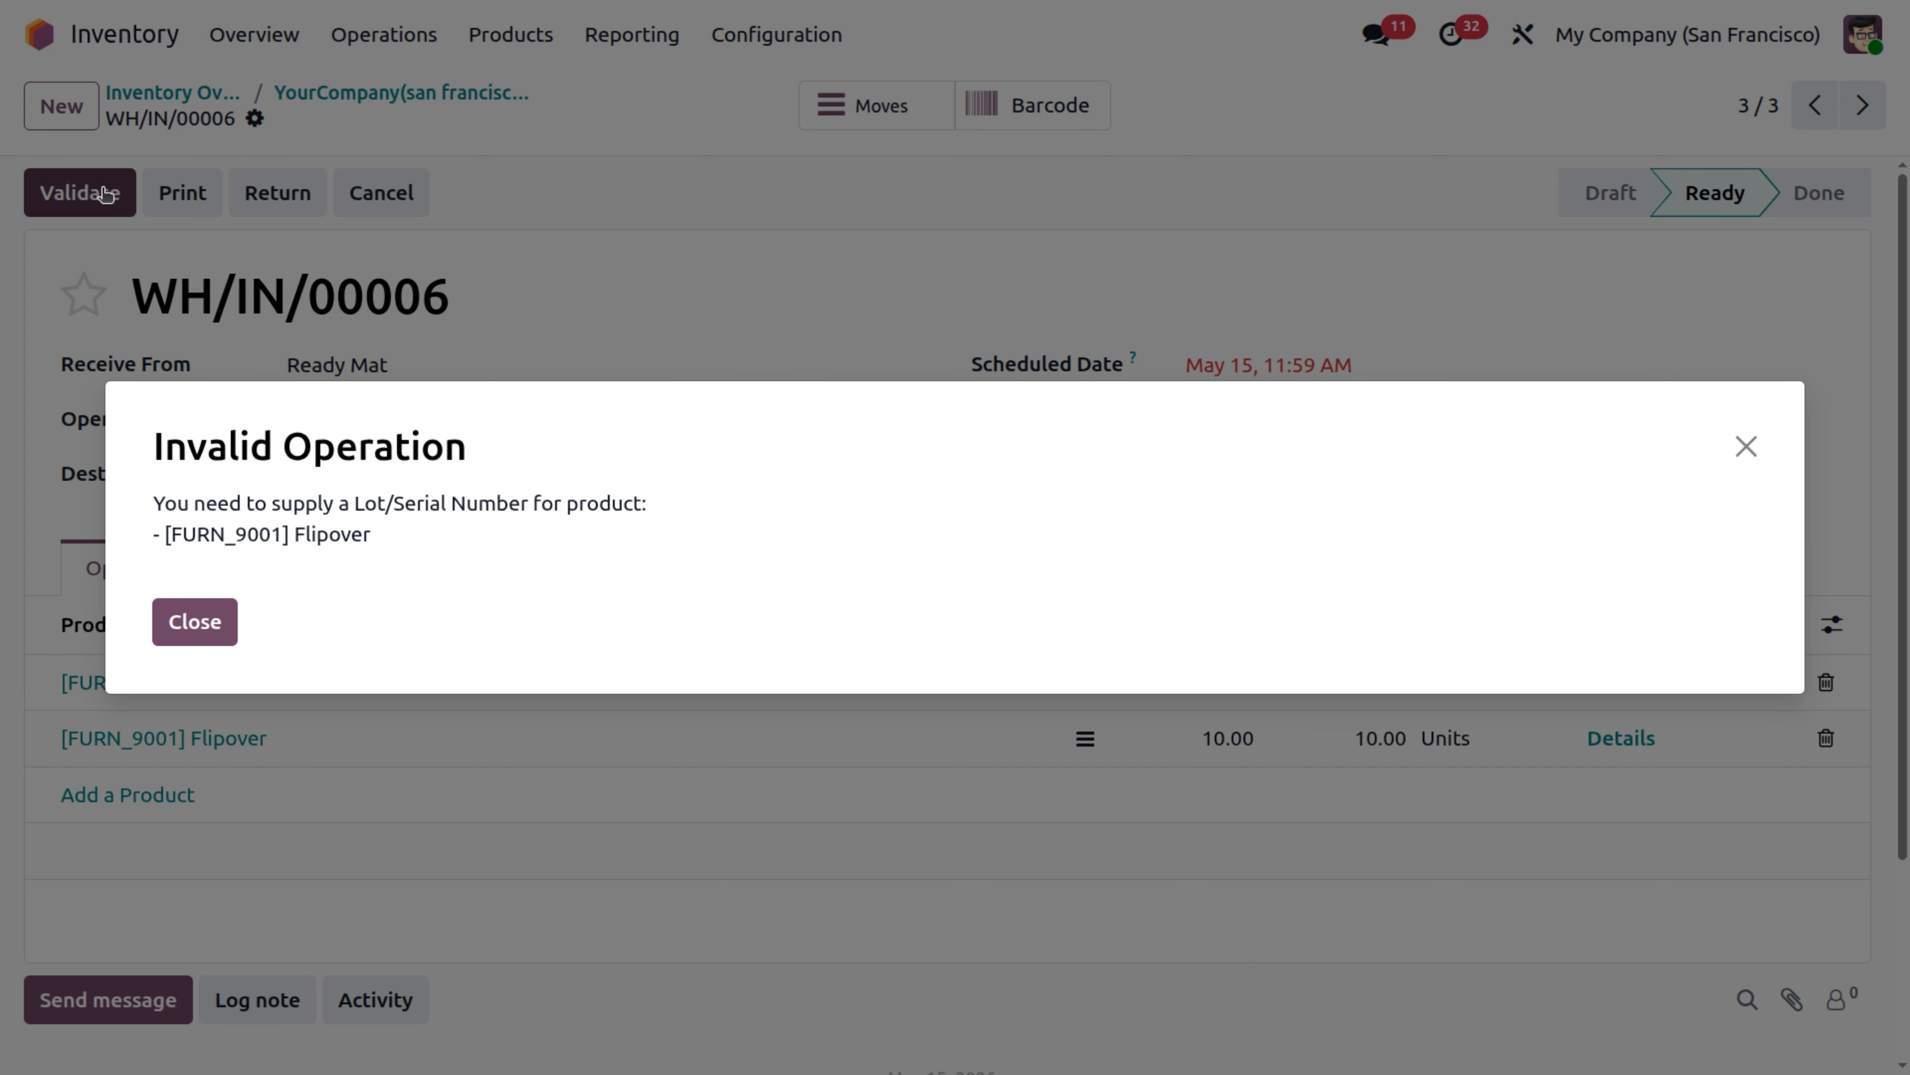
drag(152, 444, 243, 631)
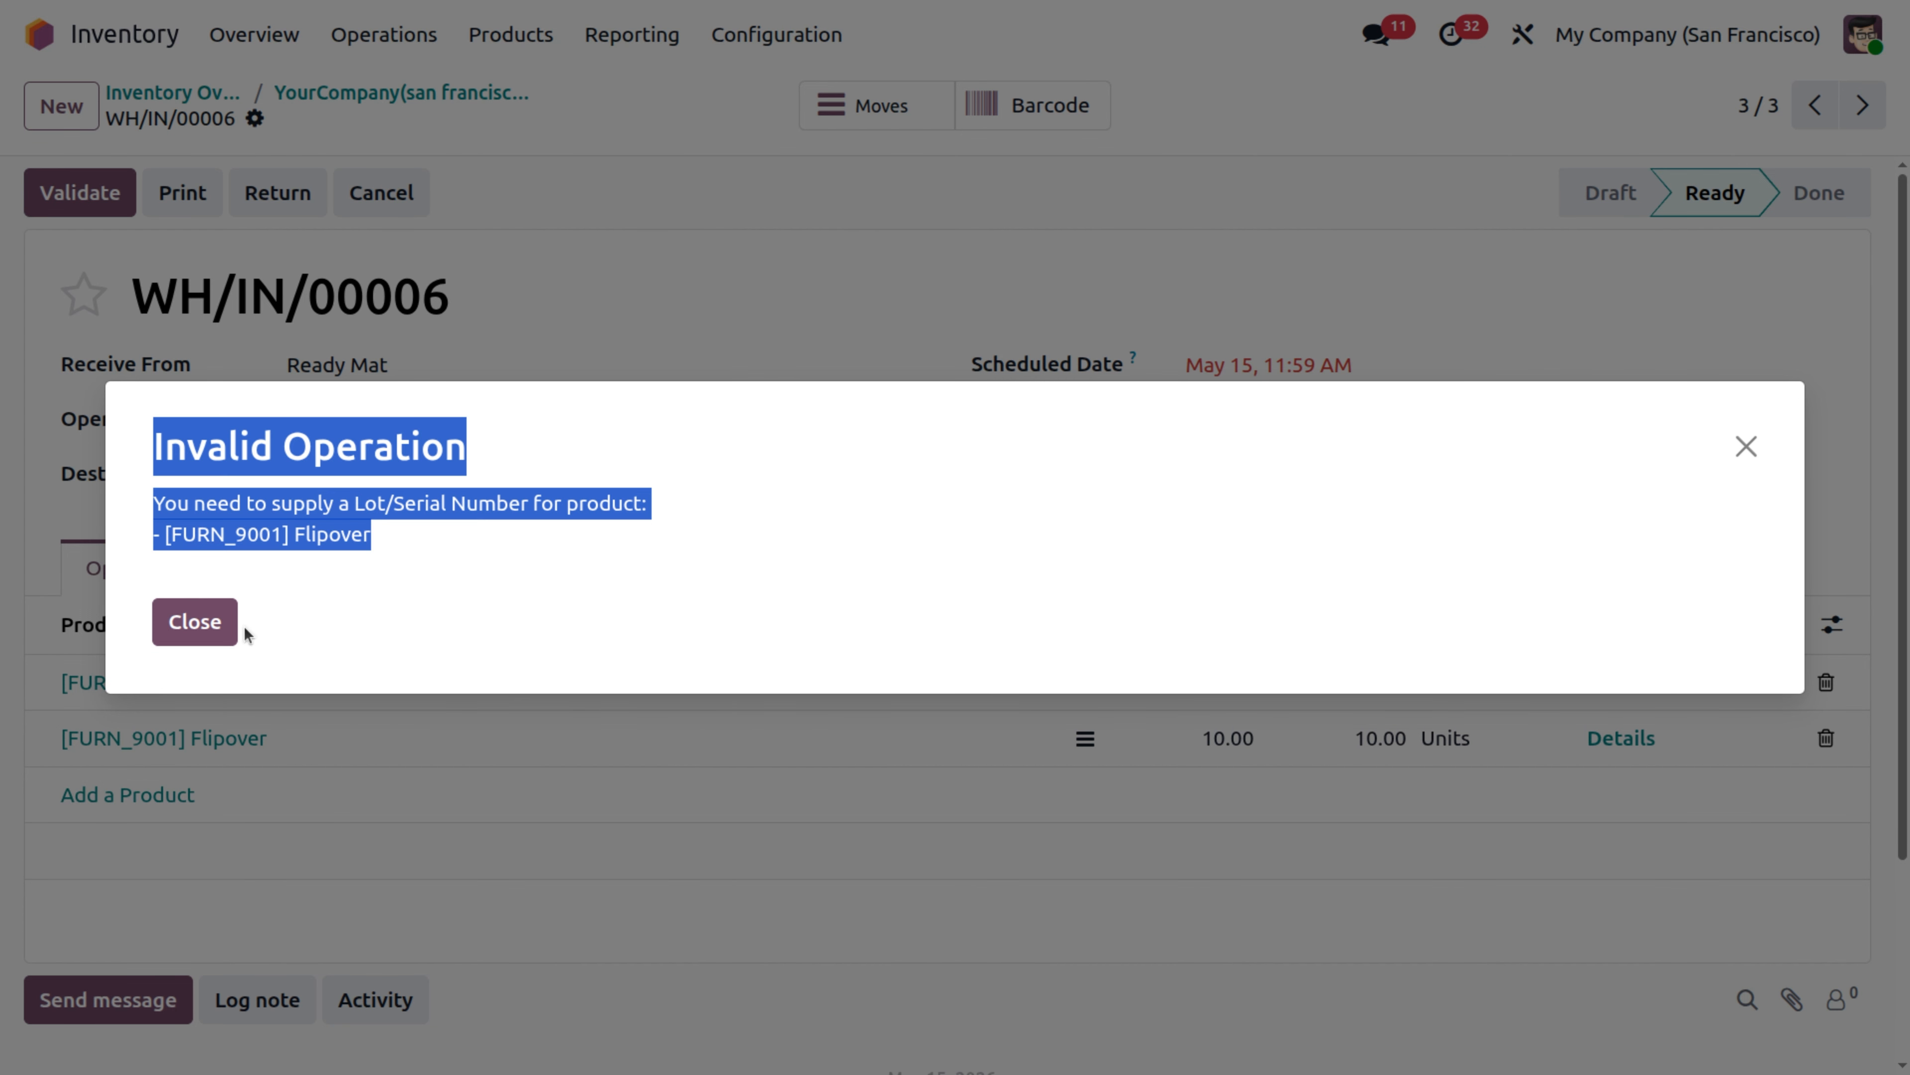
click(197, 630)
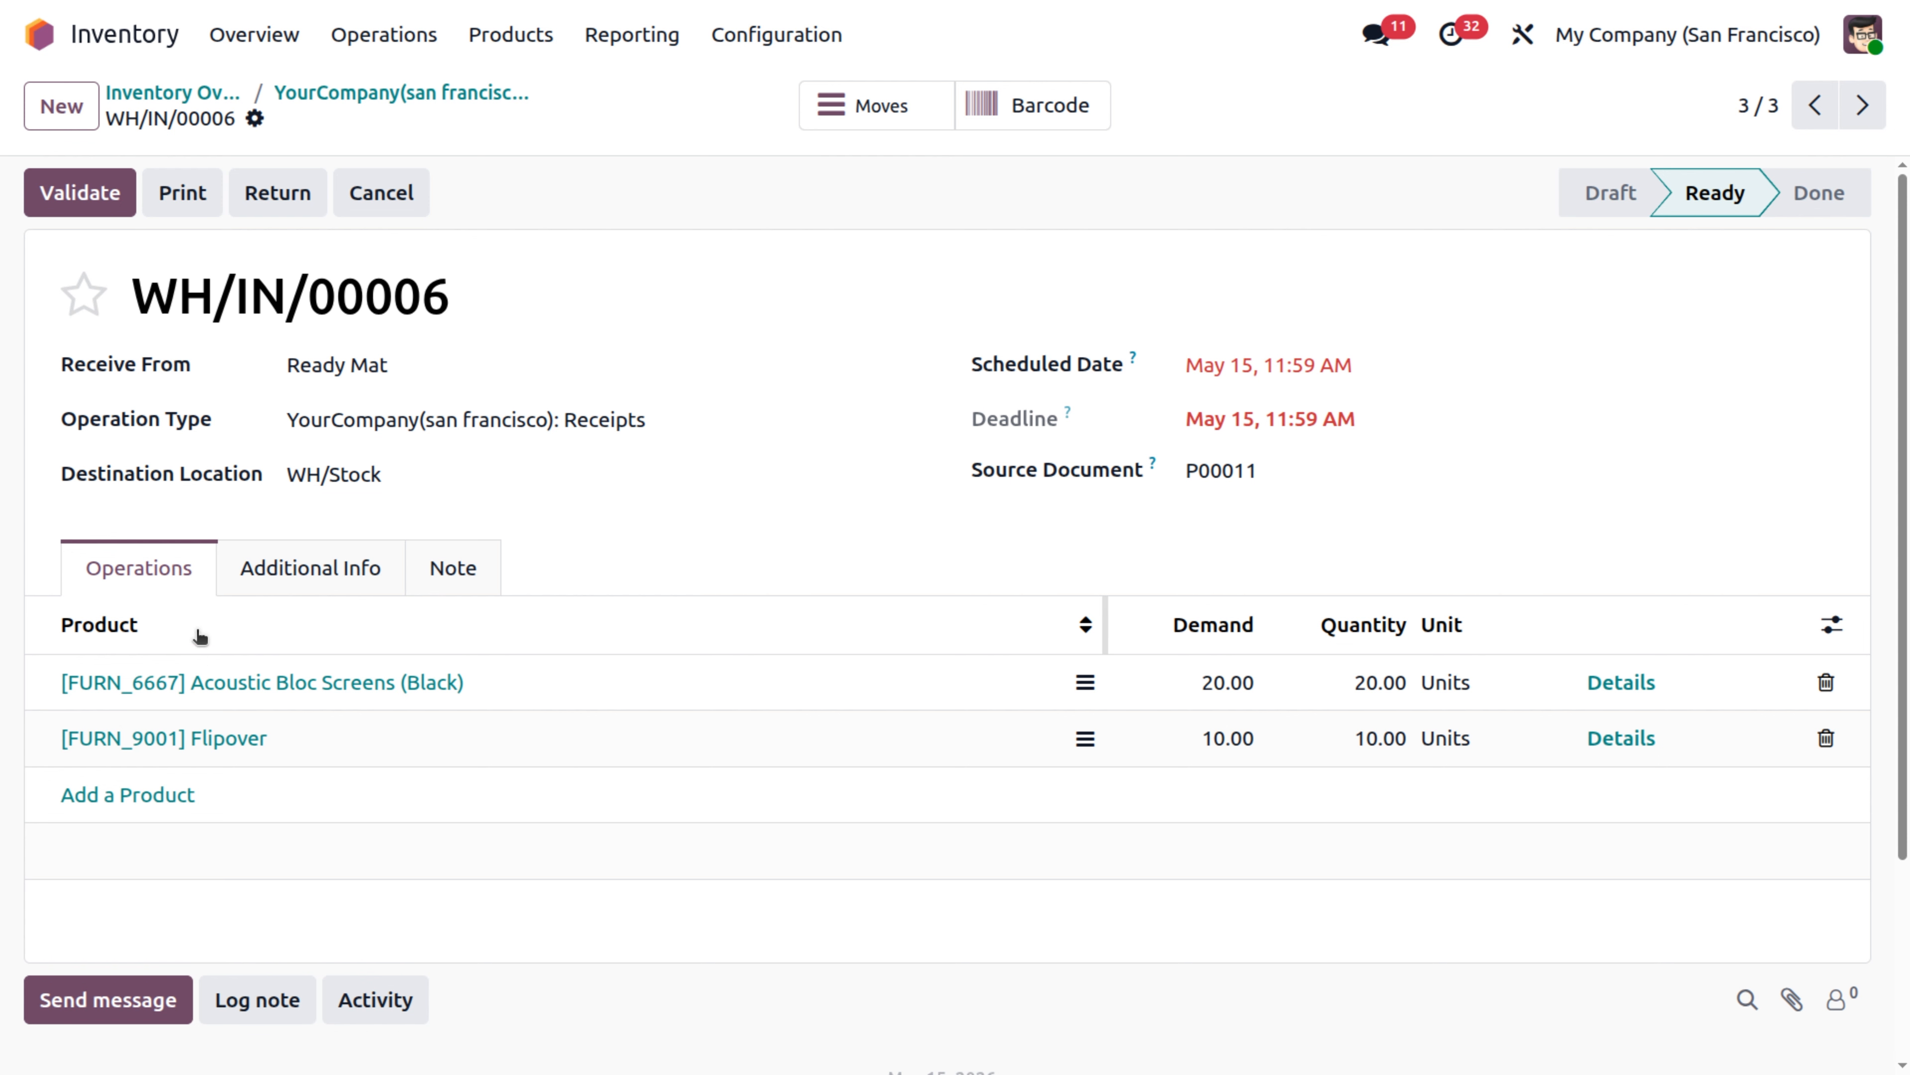
Review the detailed operations of the Acoustic Bloc Screens (Black) line and try to validate the receipt again.
click(1088, 686)
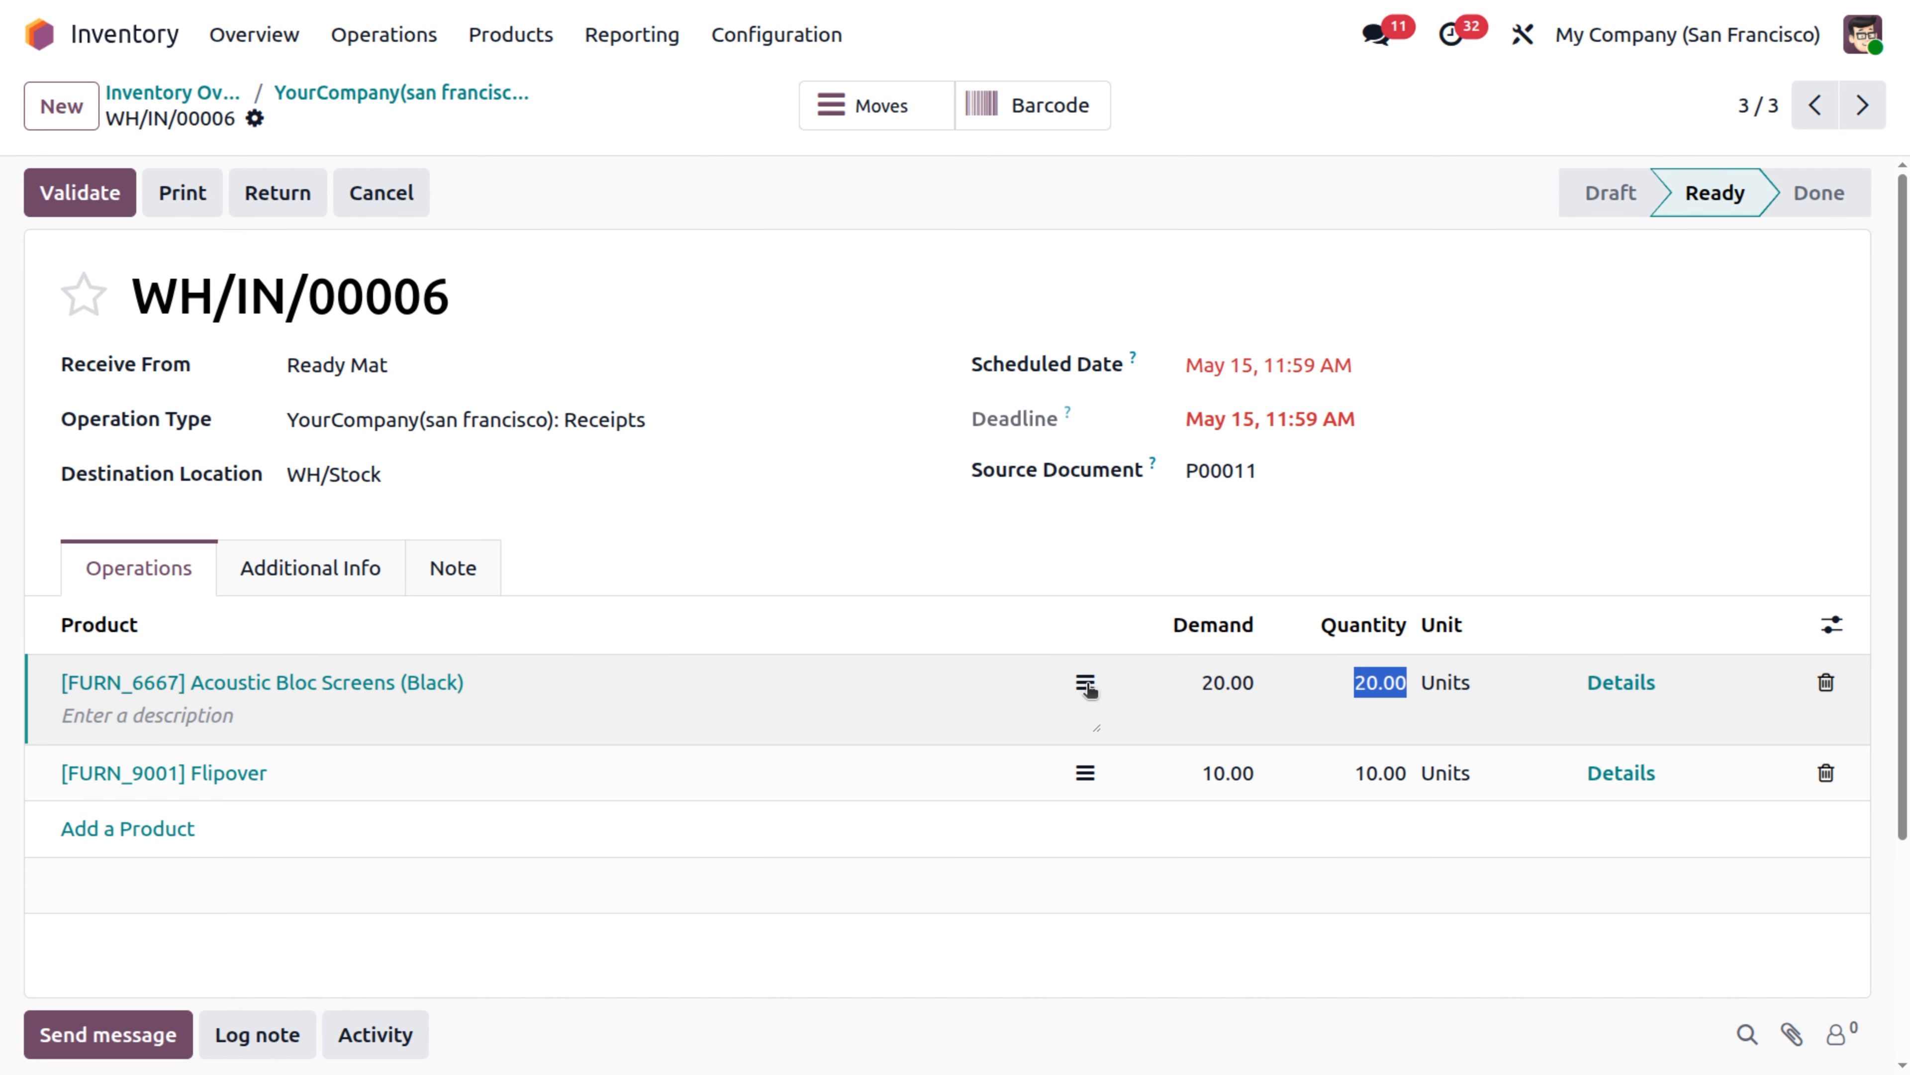
click(1087, 686)
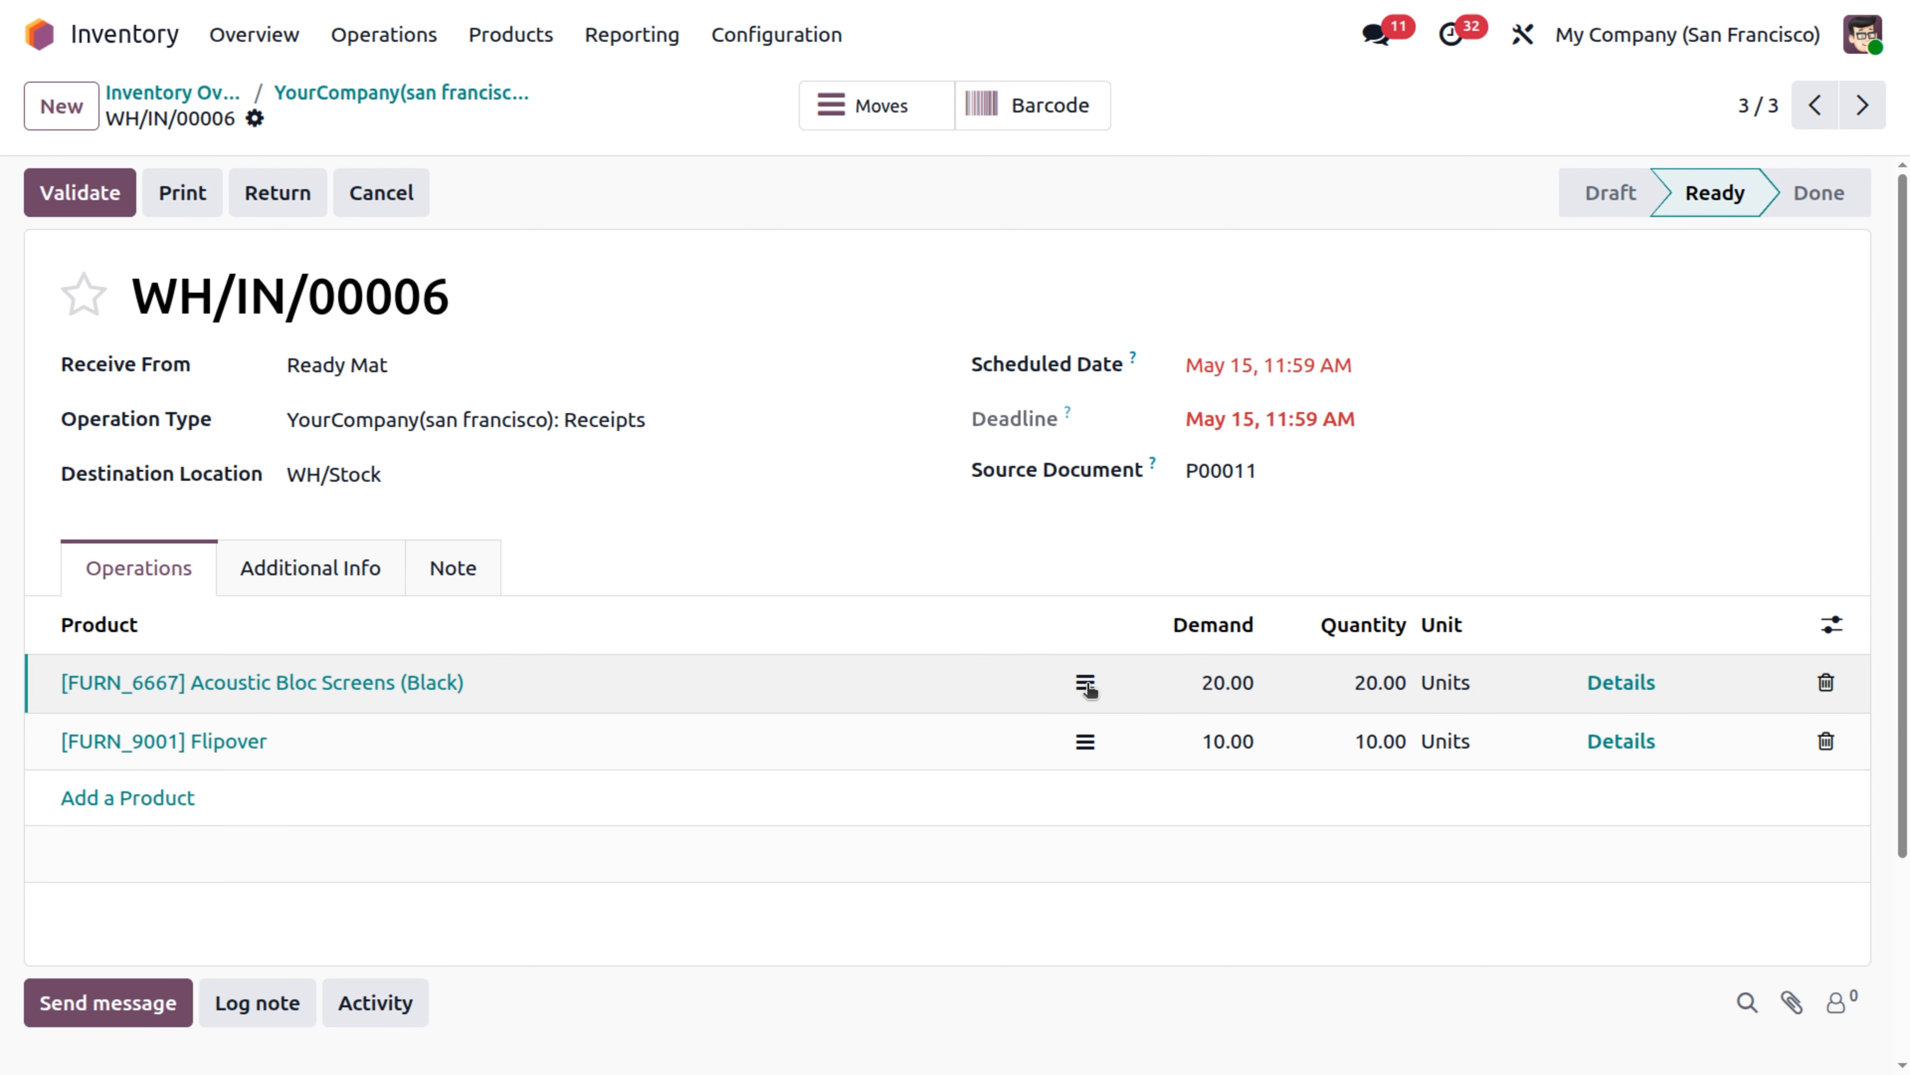
click(1617, 691)
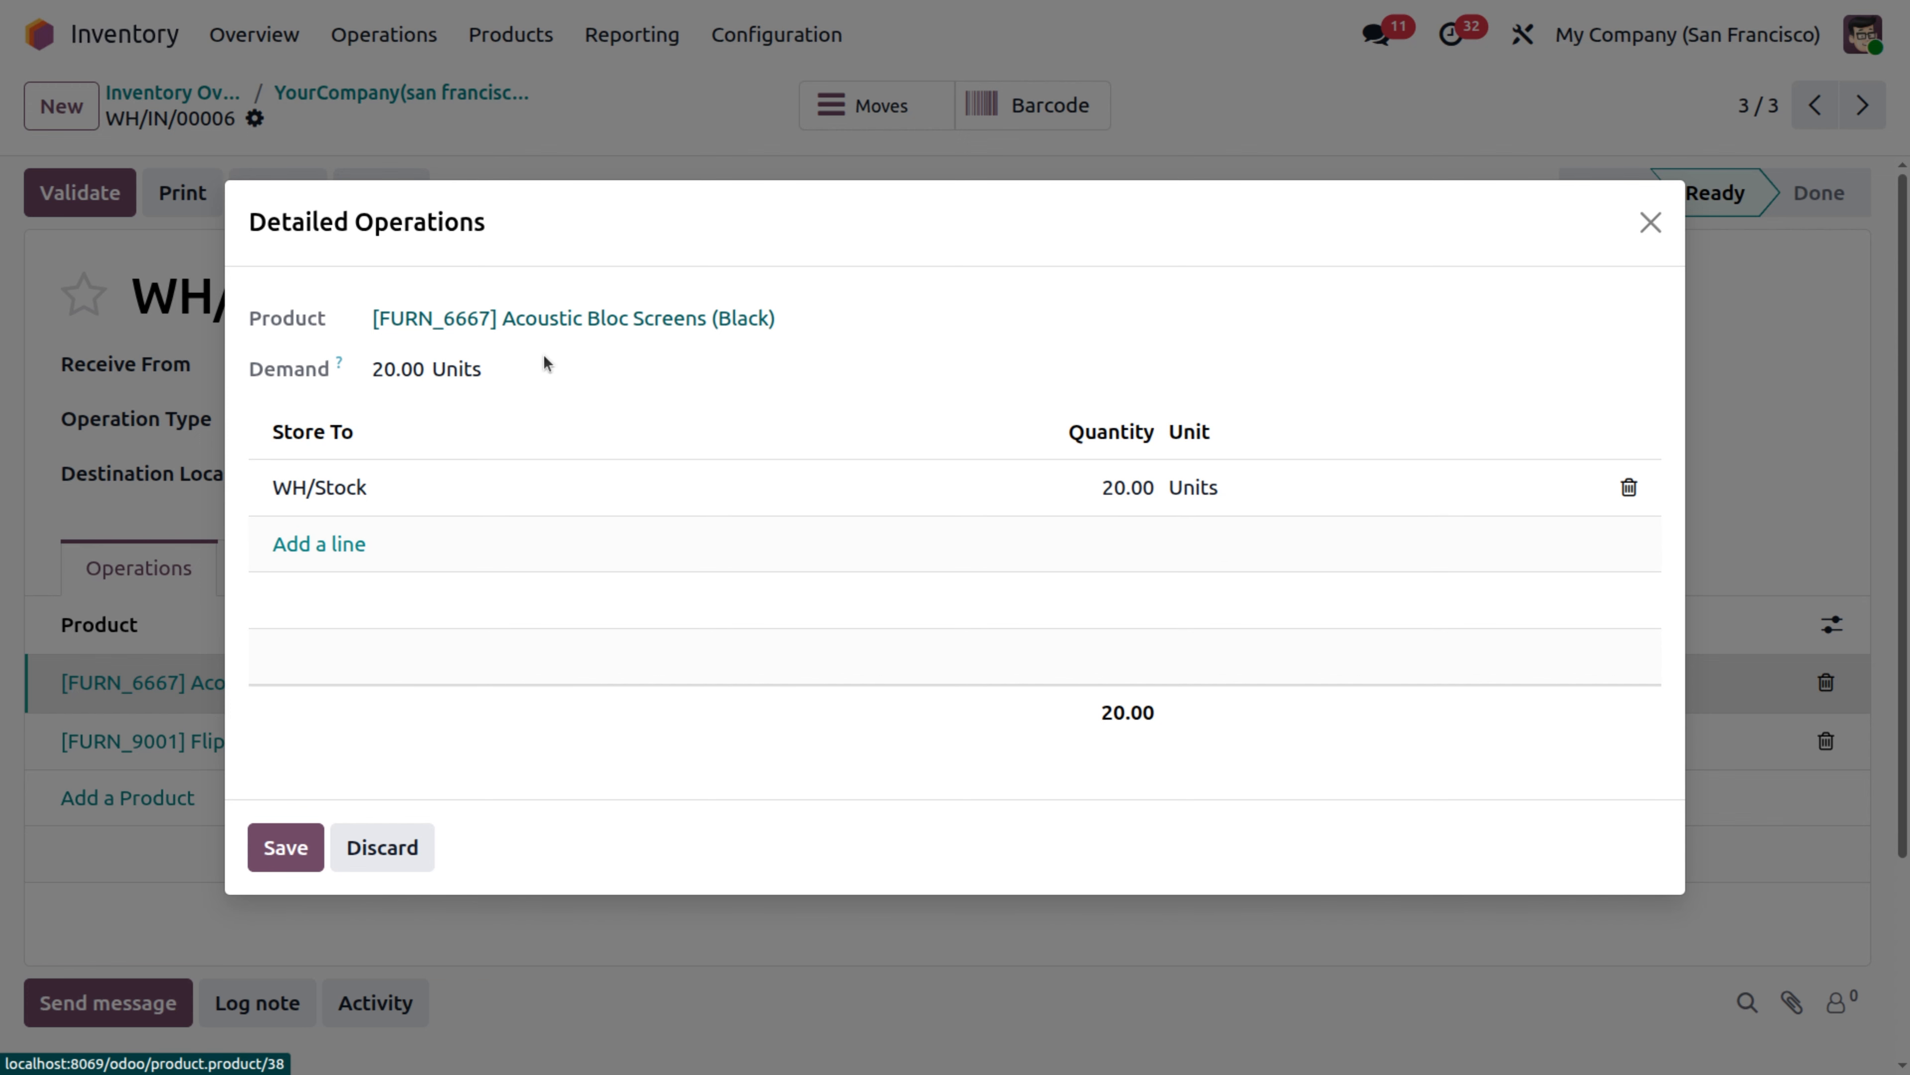
click(285, 849)
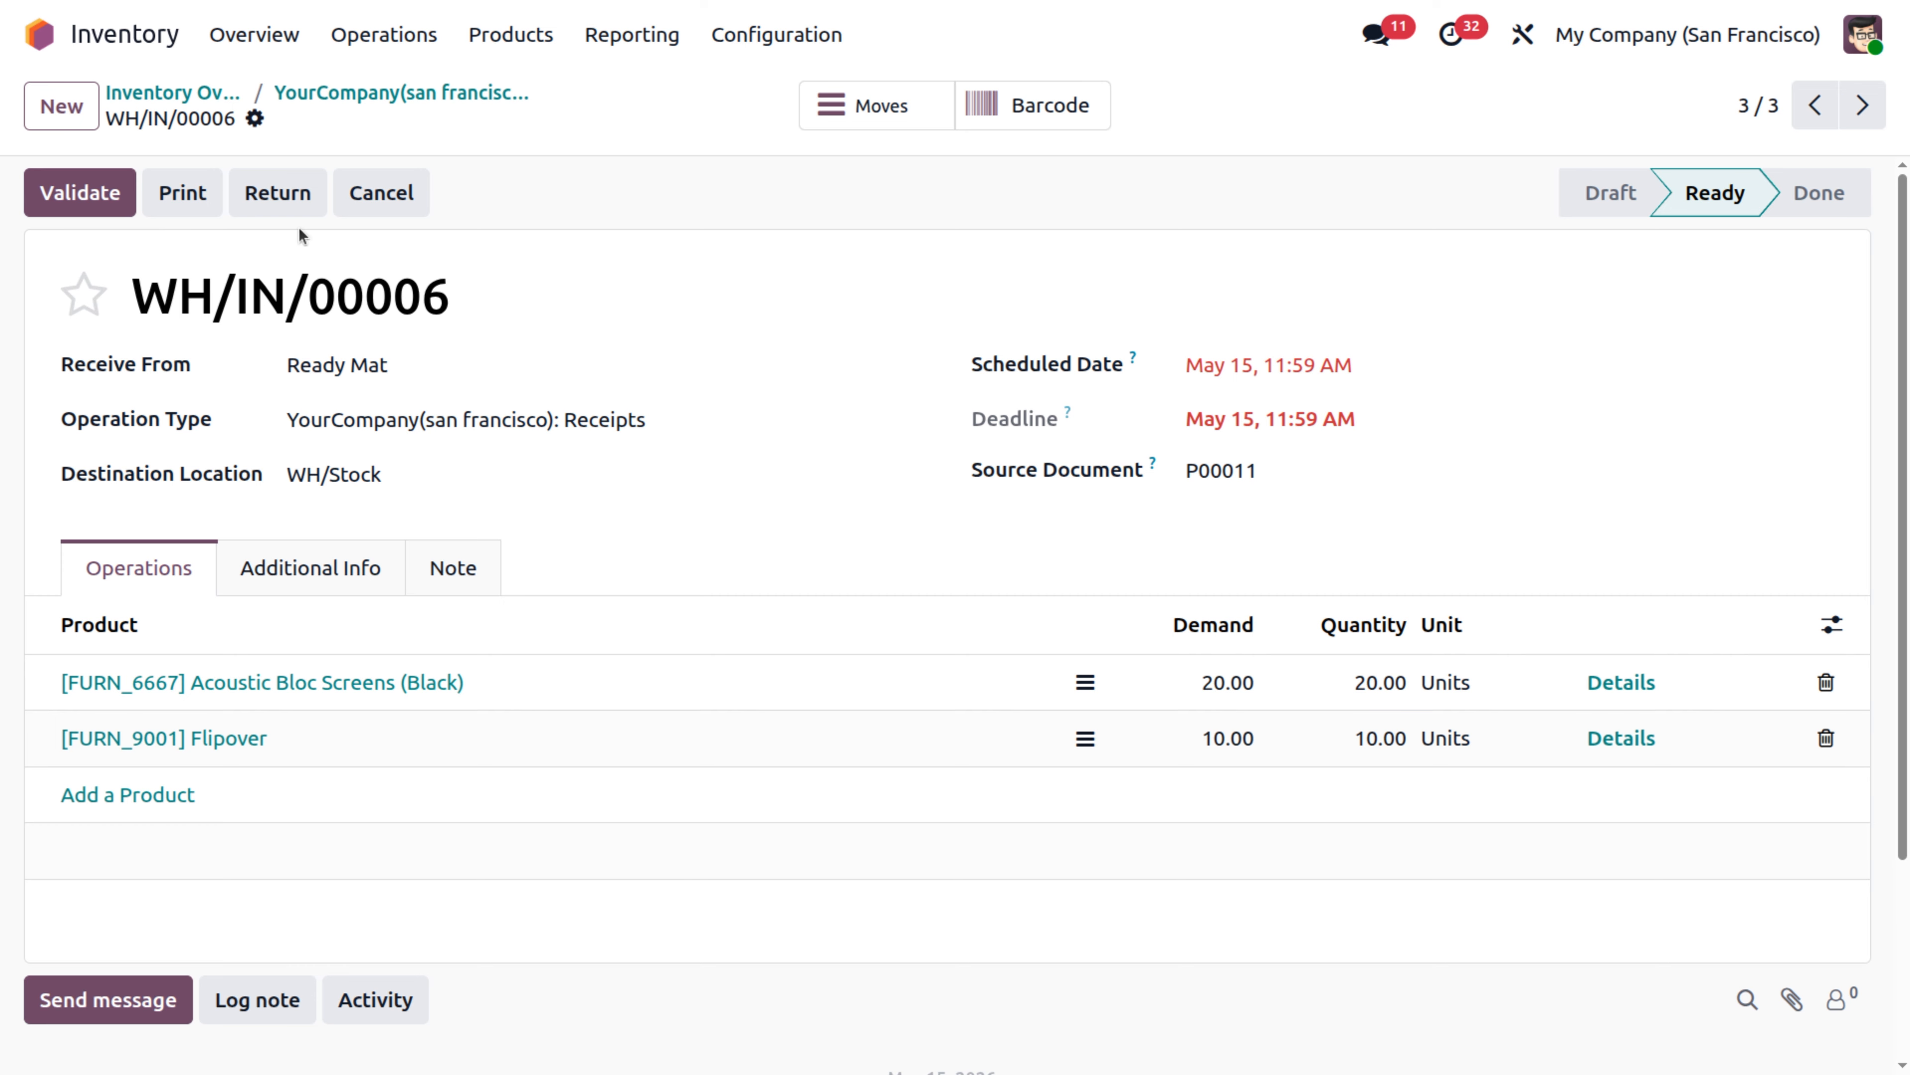
click(81, 210)
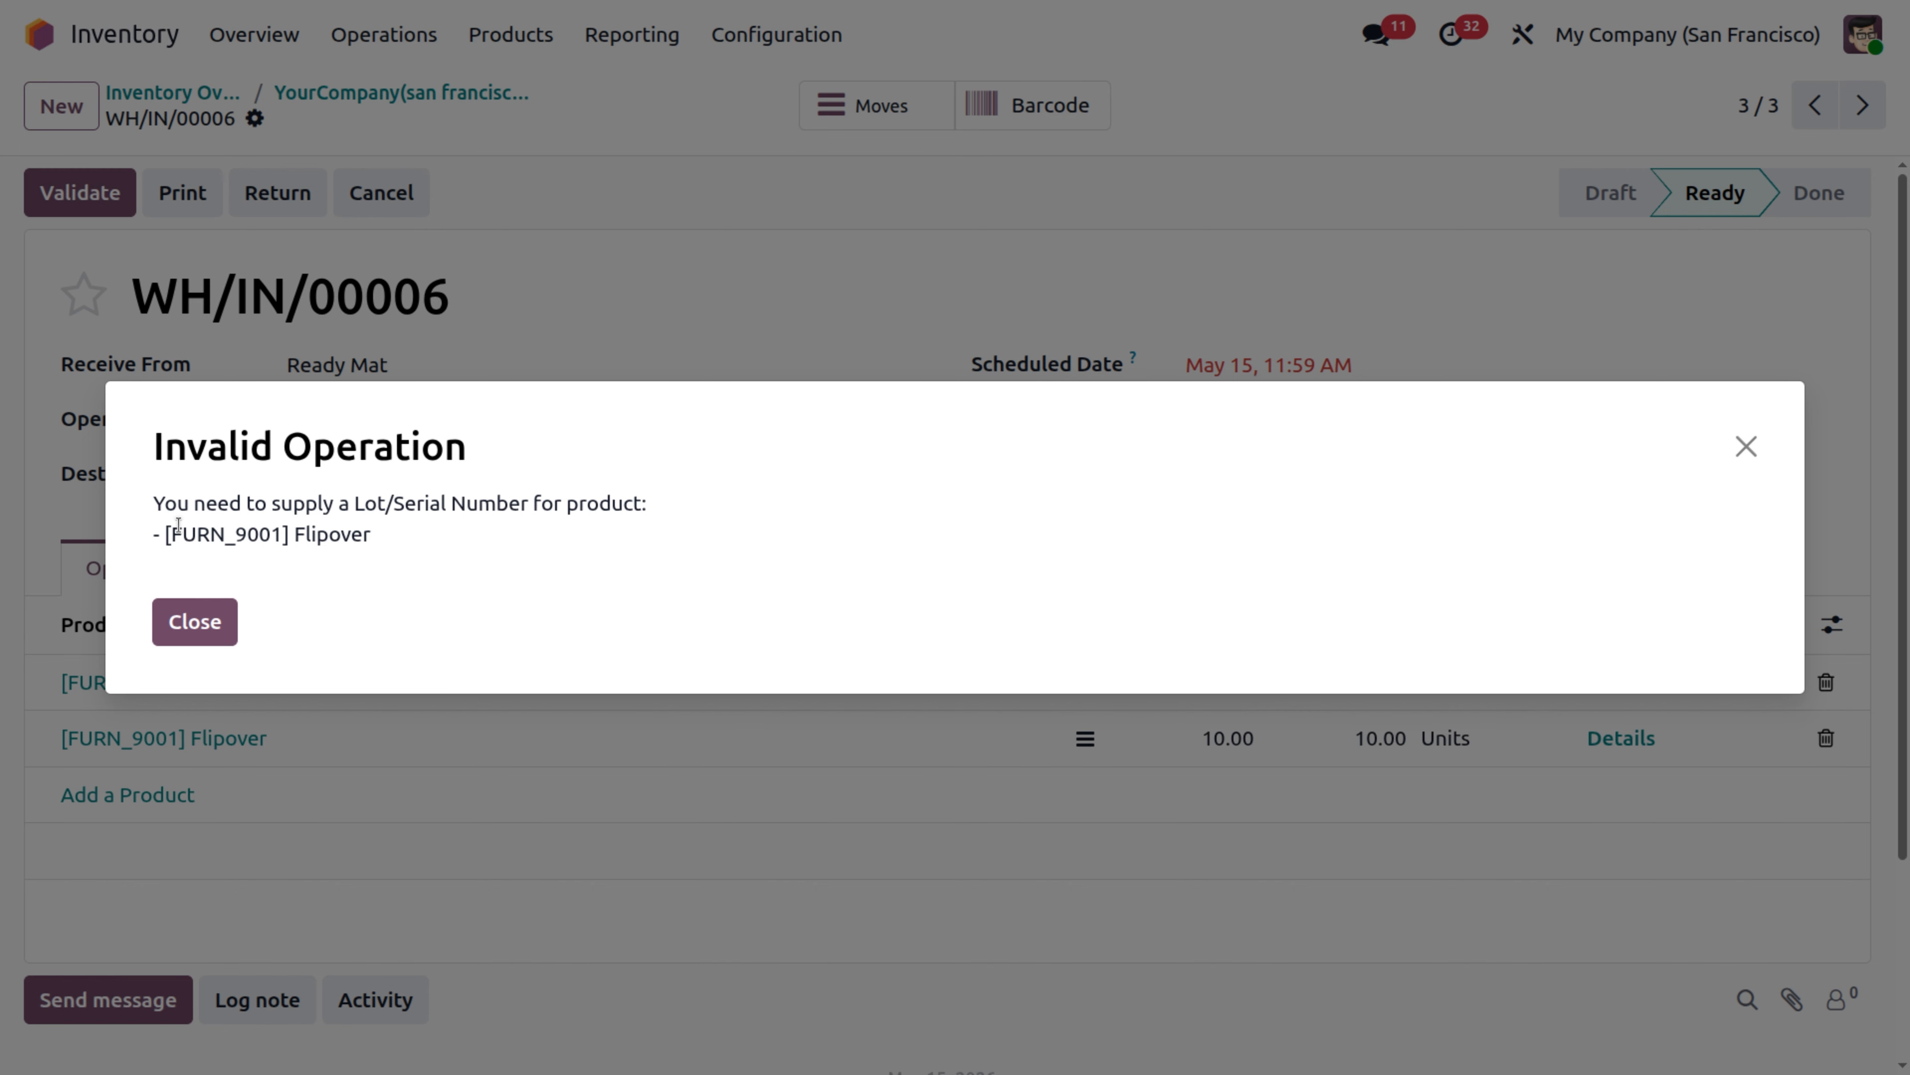
click(208, 636)
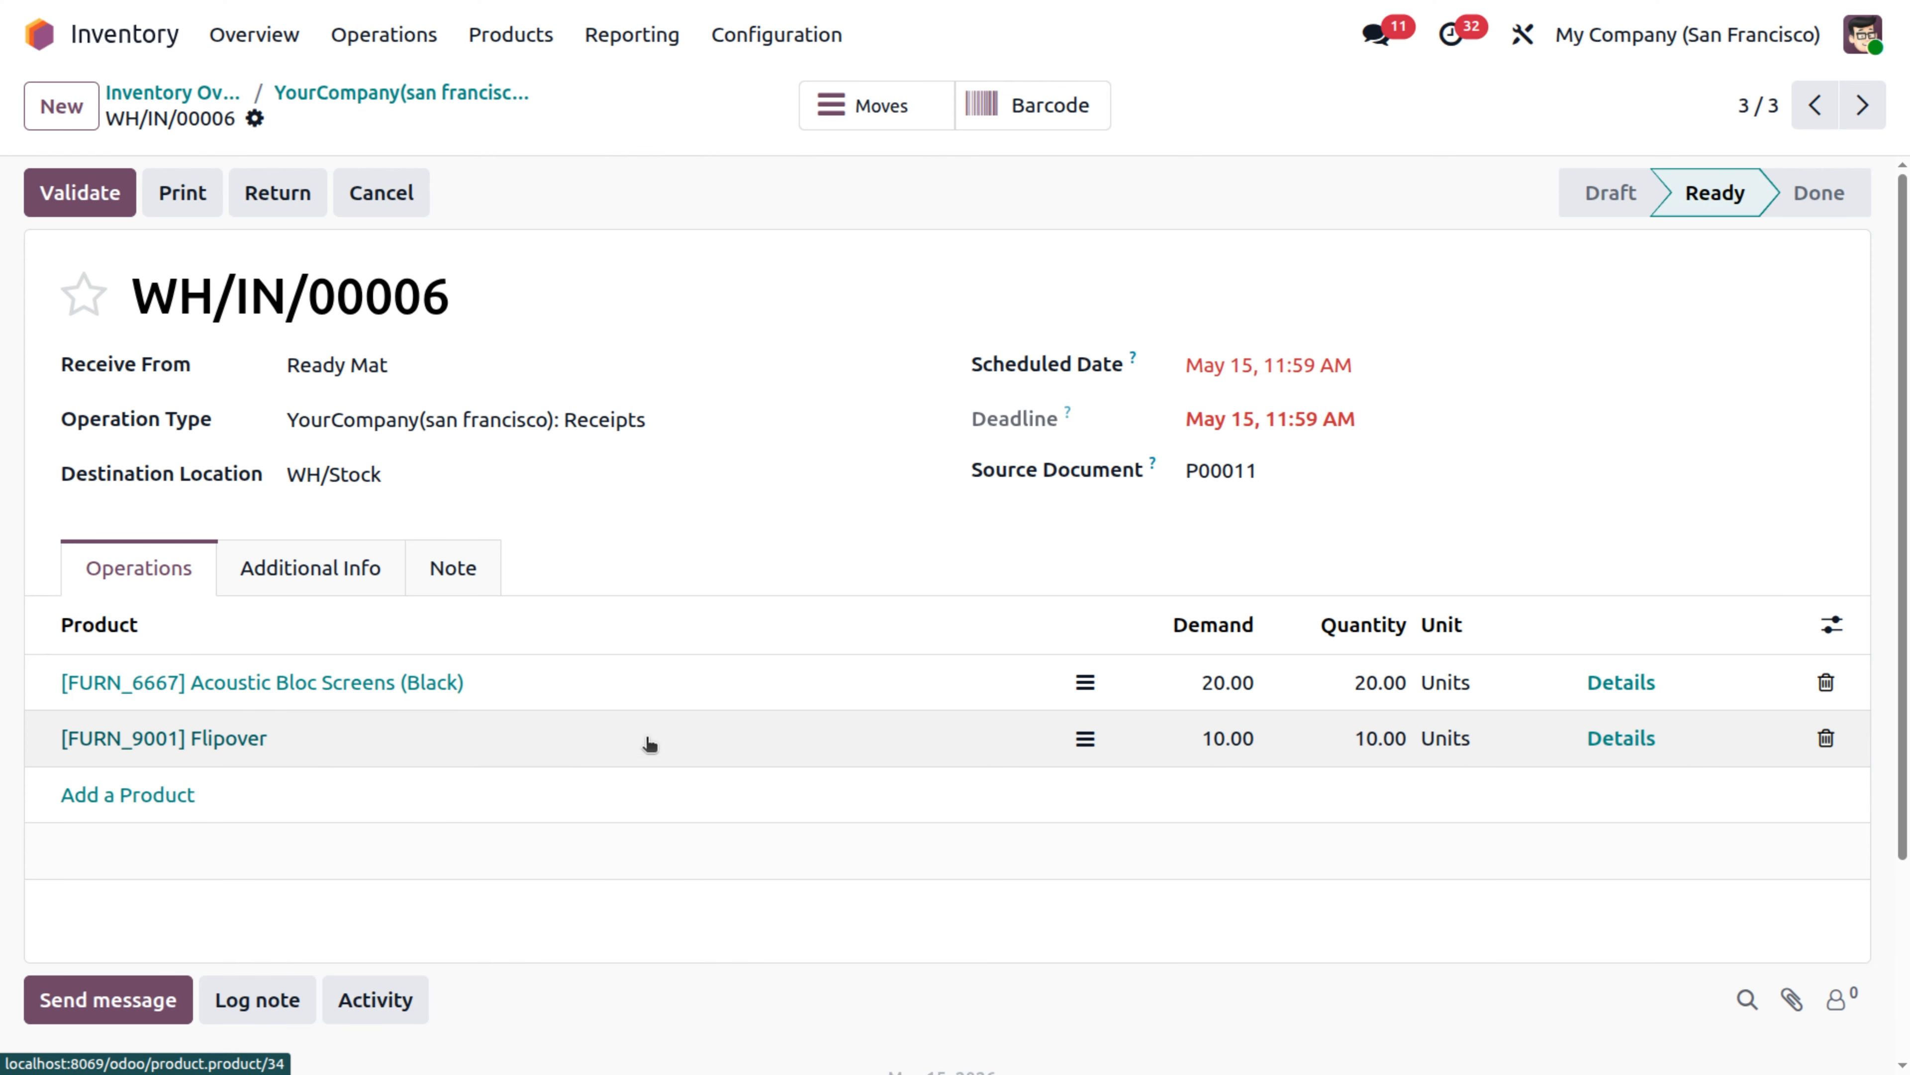
Assign lot/serial number 100234 to the Flipover line in its detailed operations and validate the receipt.
click(1640, 740)
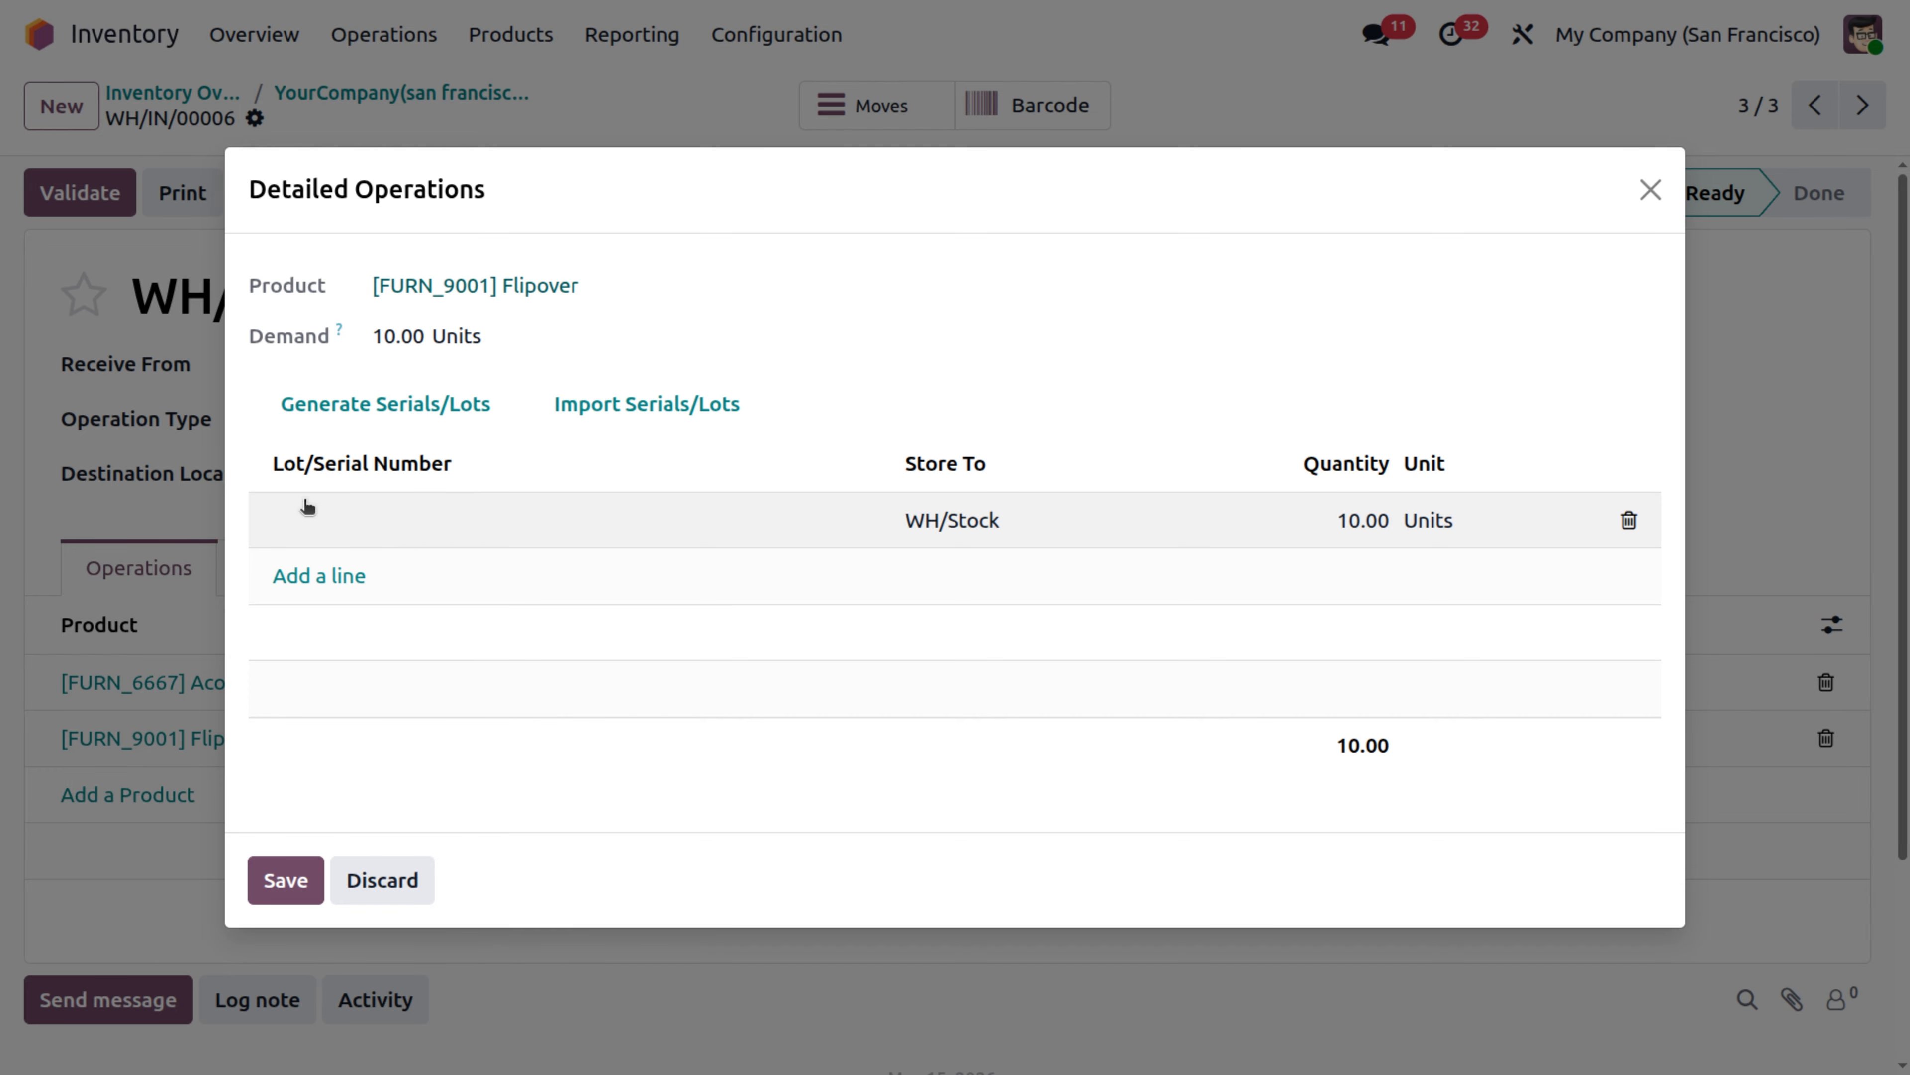
click(350, 527)
text(1)
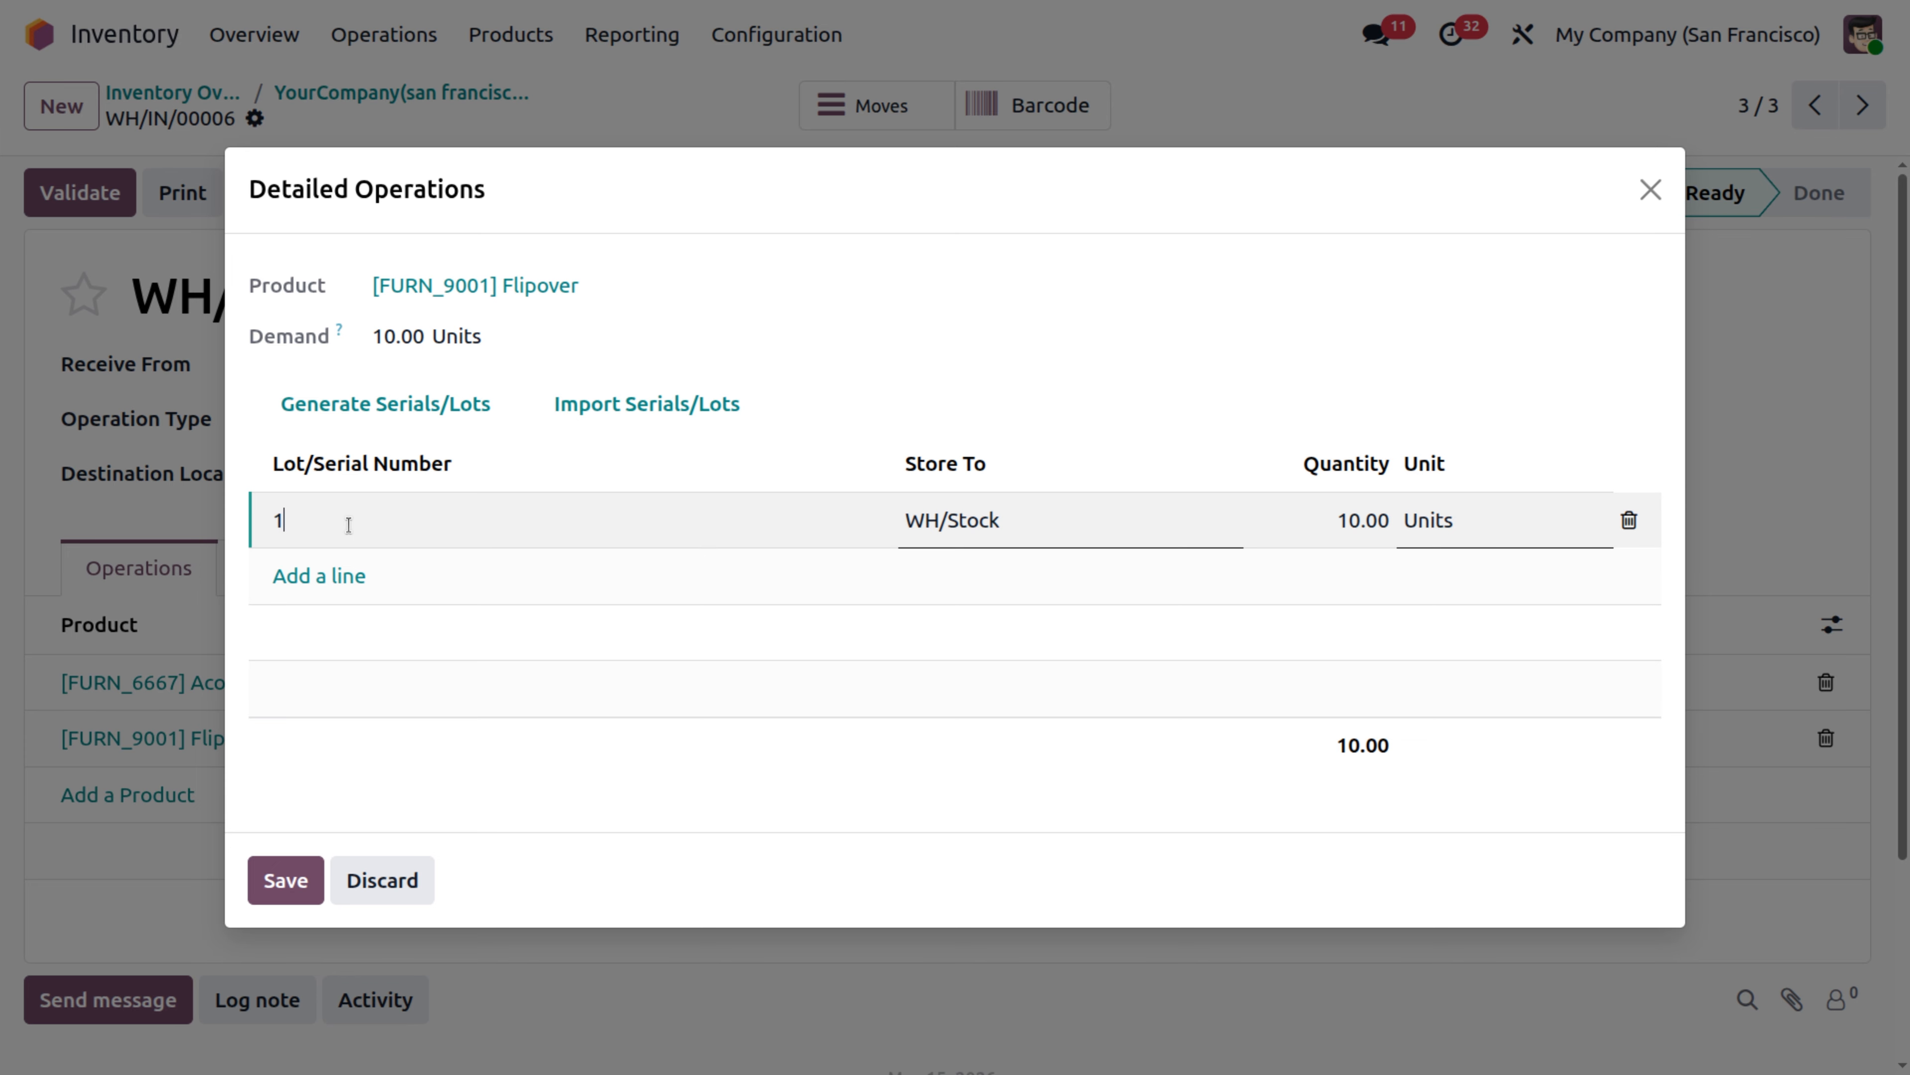
text(00234)
click(308, 880)
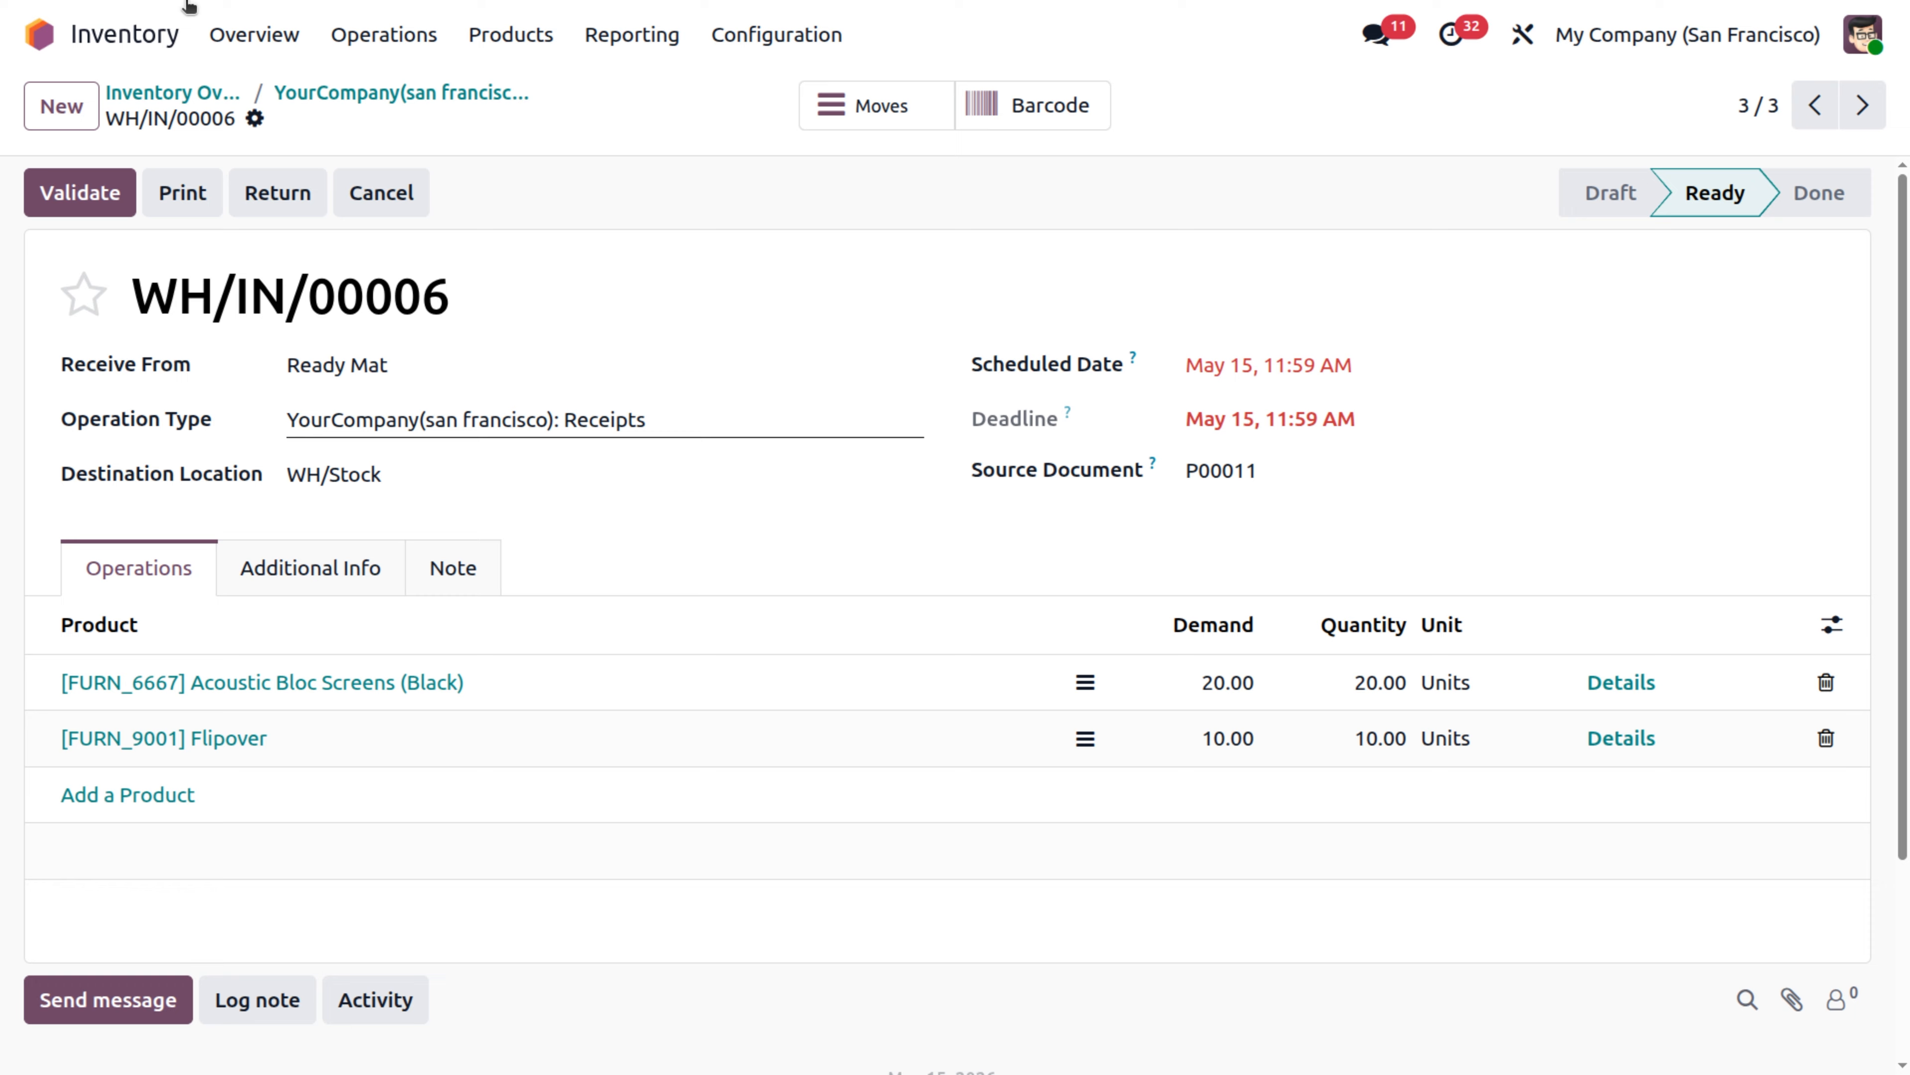
click(79, 192)
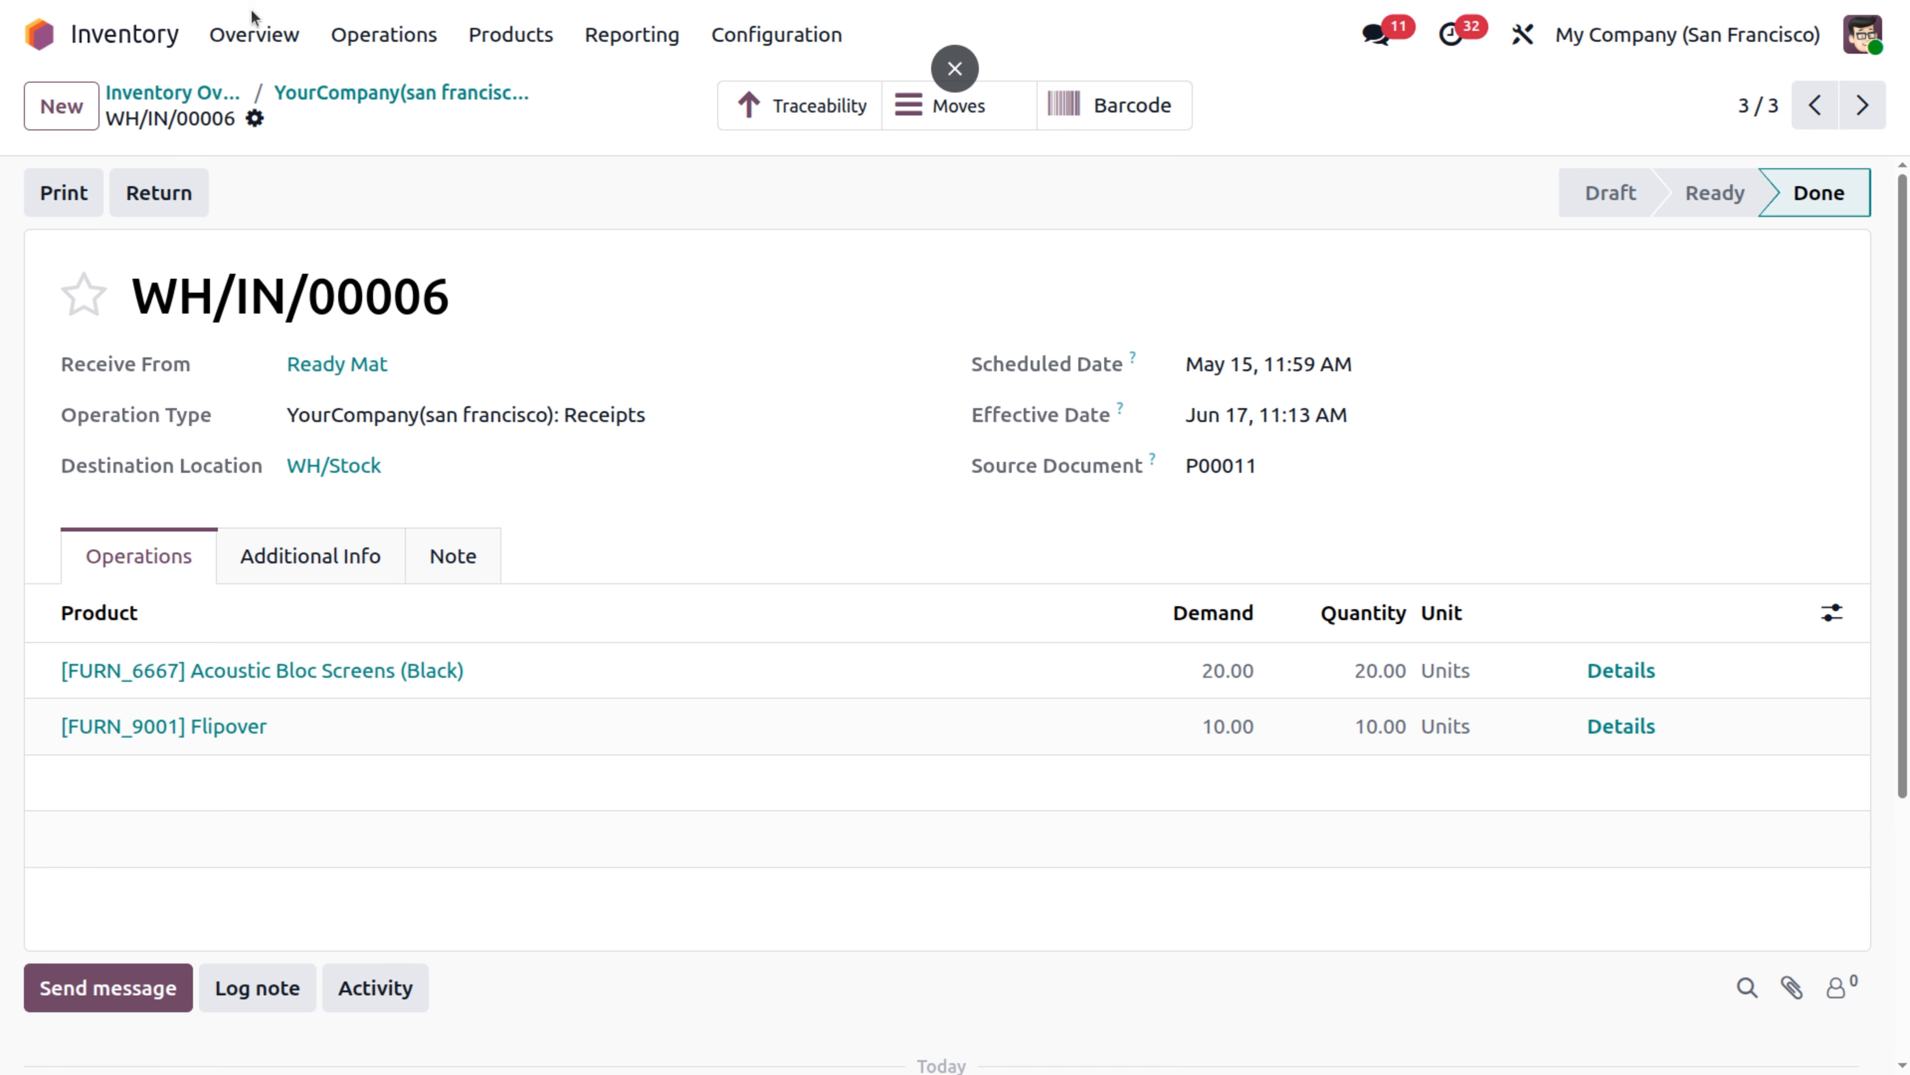
View the delivery orders that are ready to deliver and the list of internal warehouse locations.
click(160, 94)
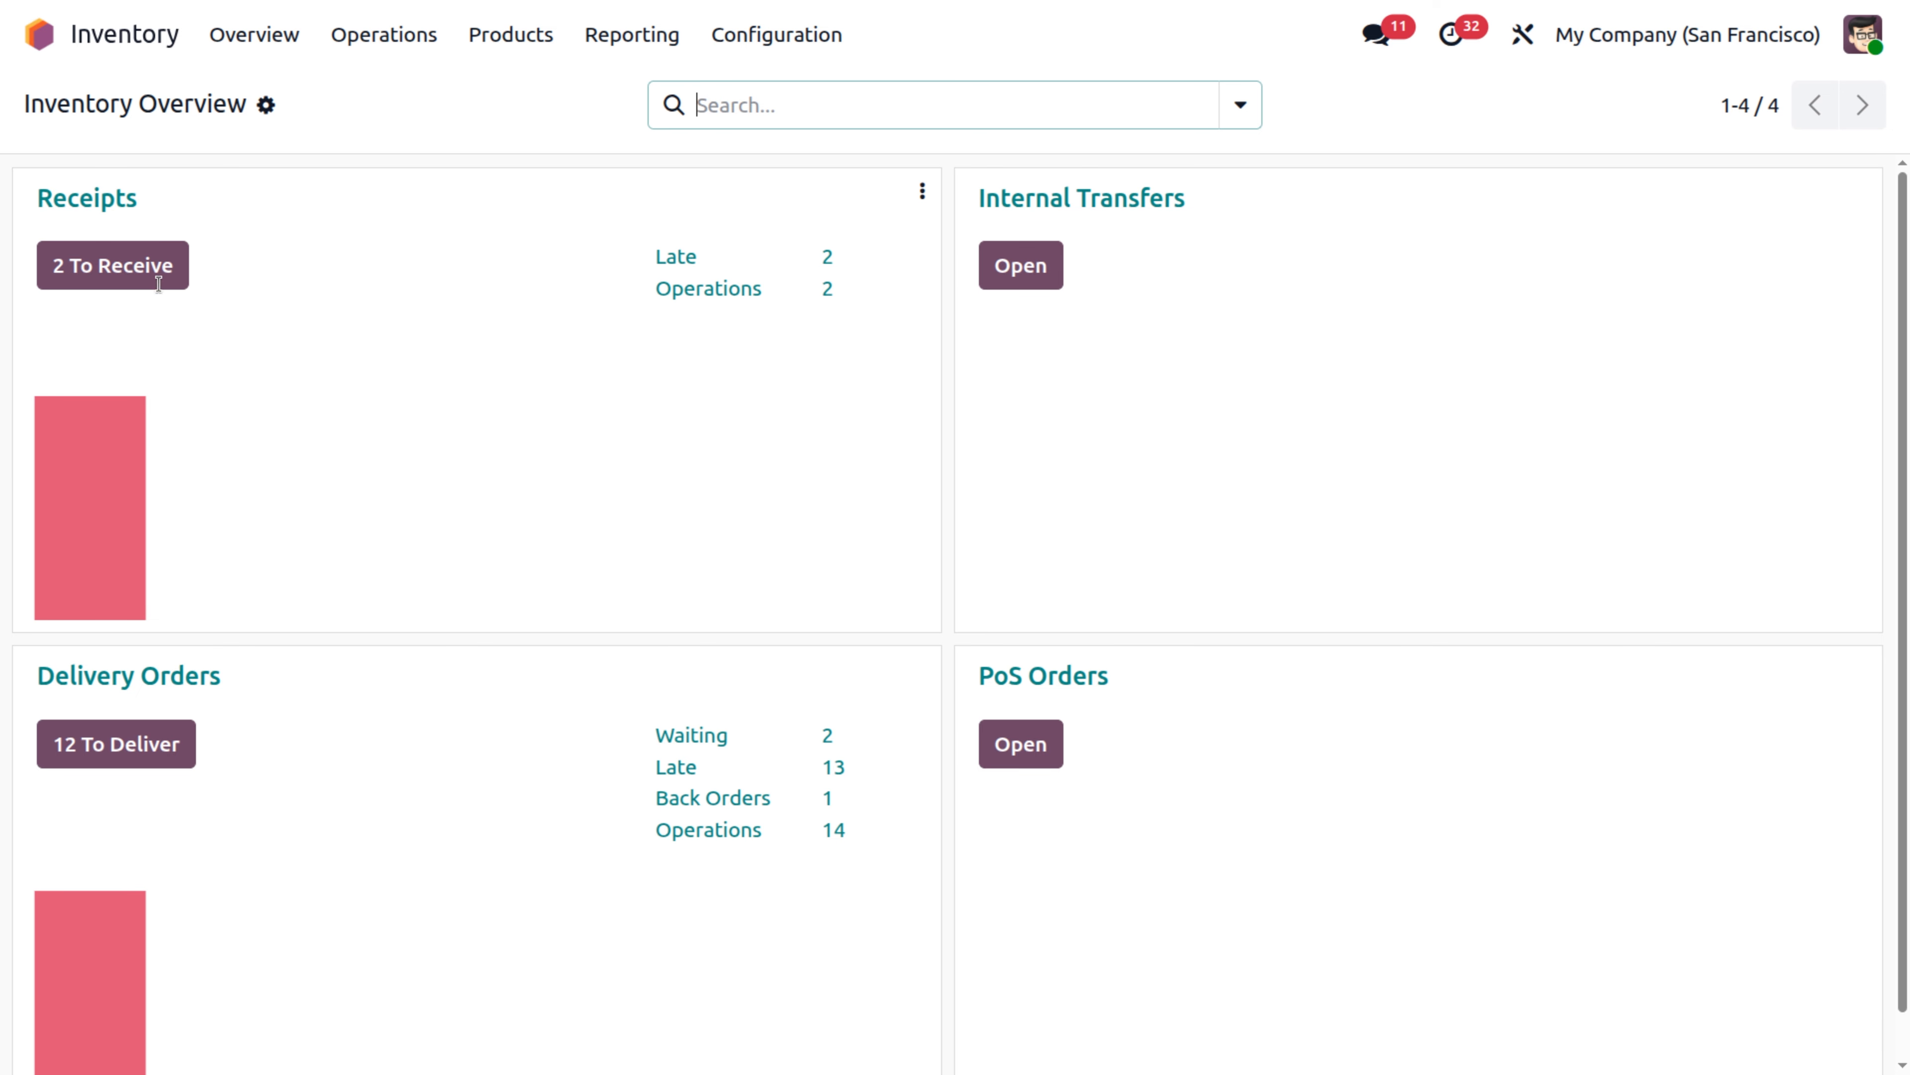
click(151, 758)
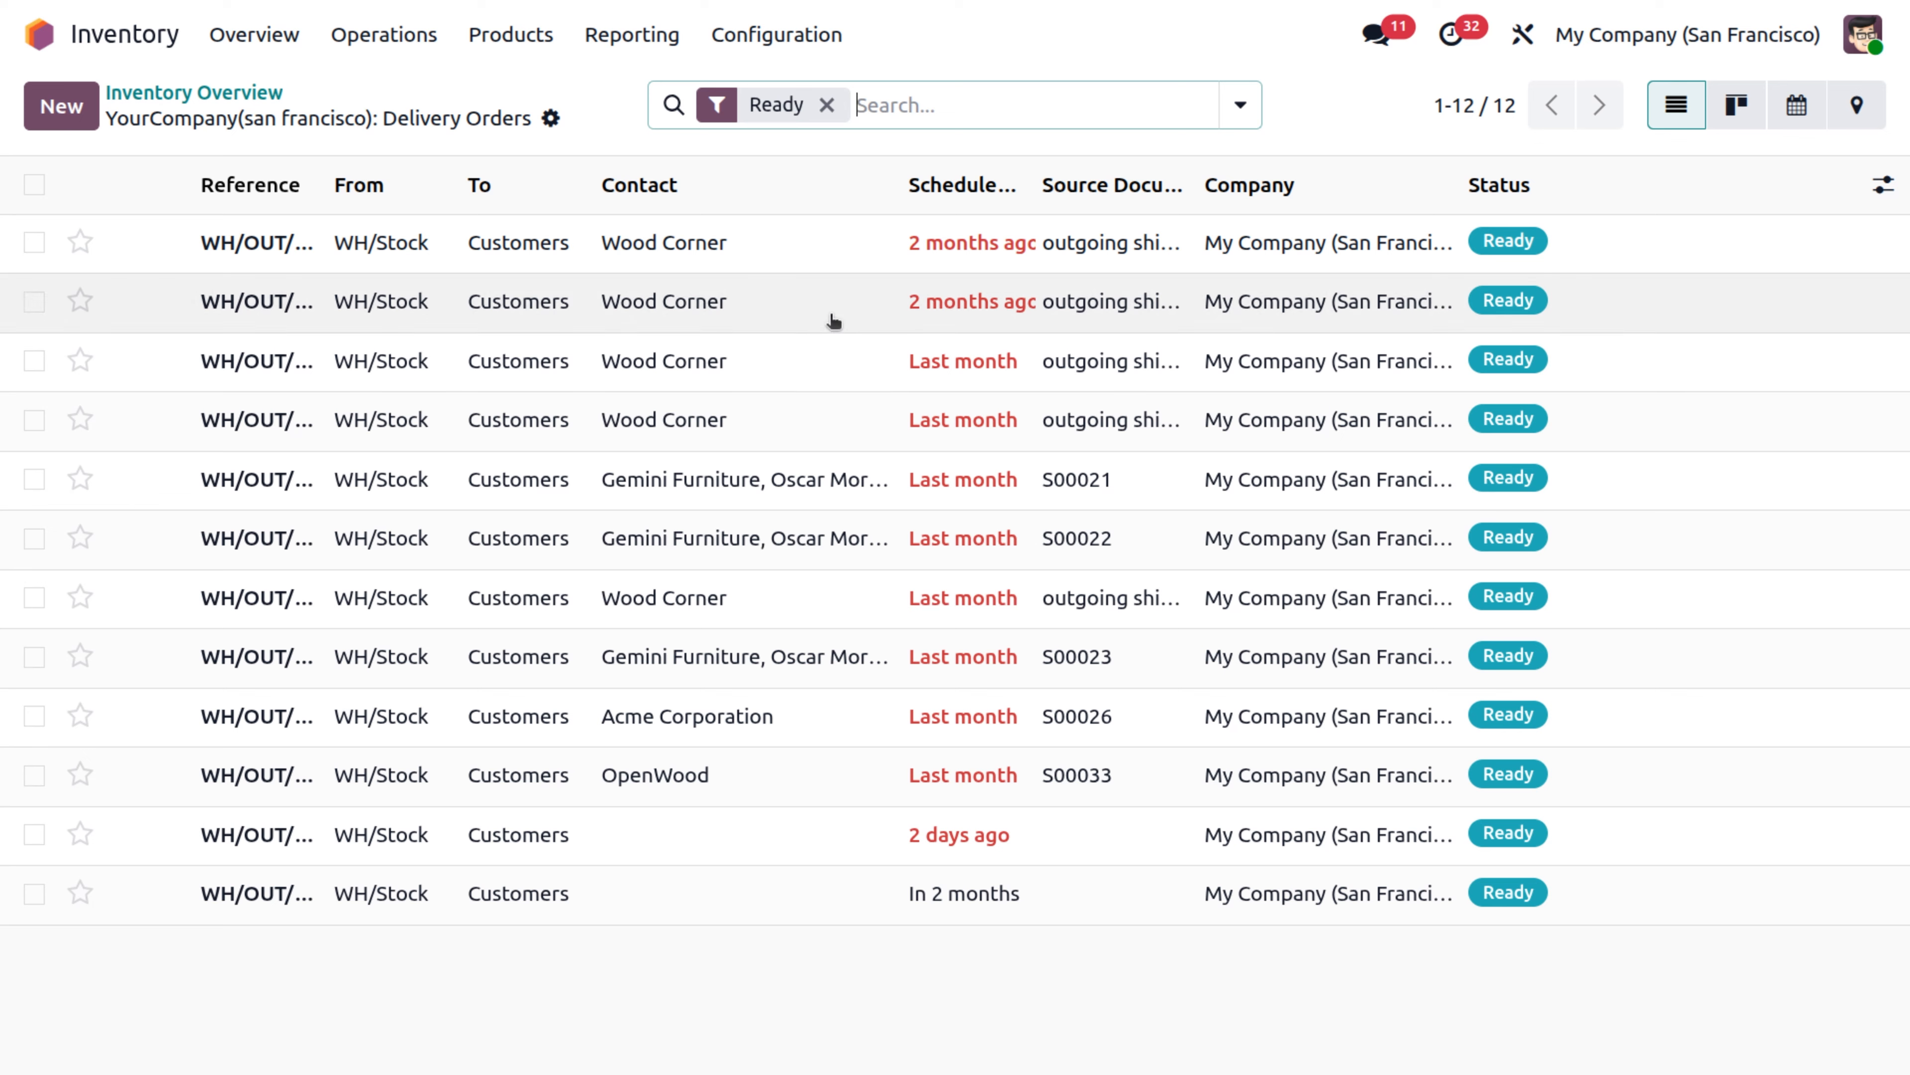
click(777, 32)
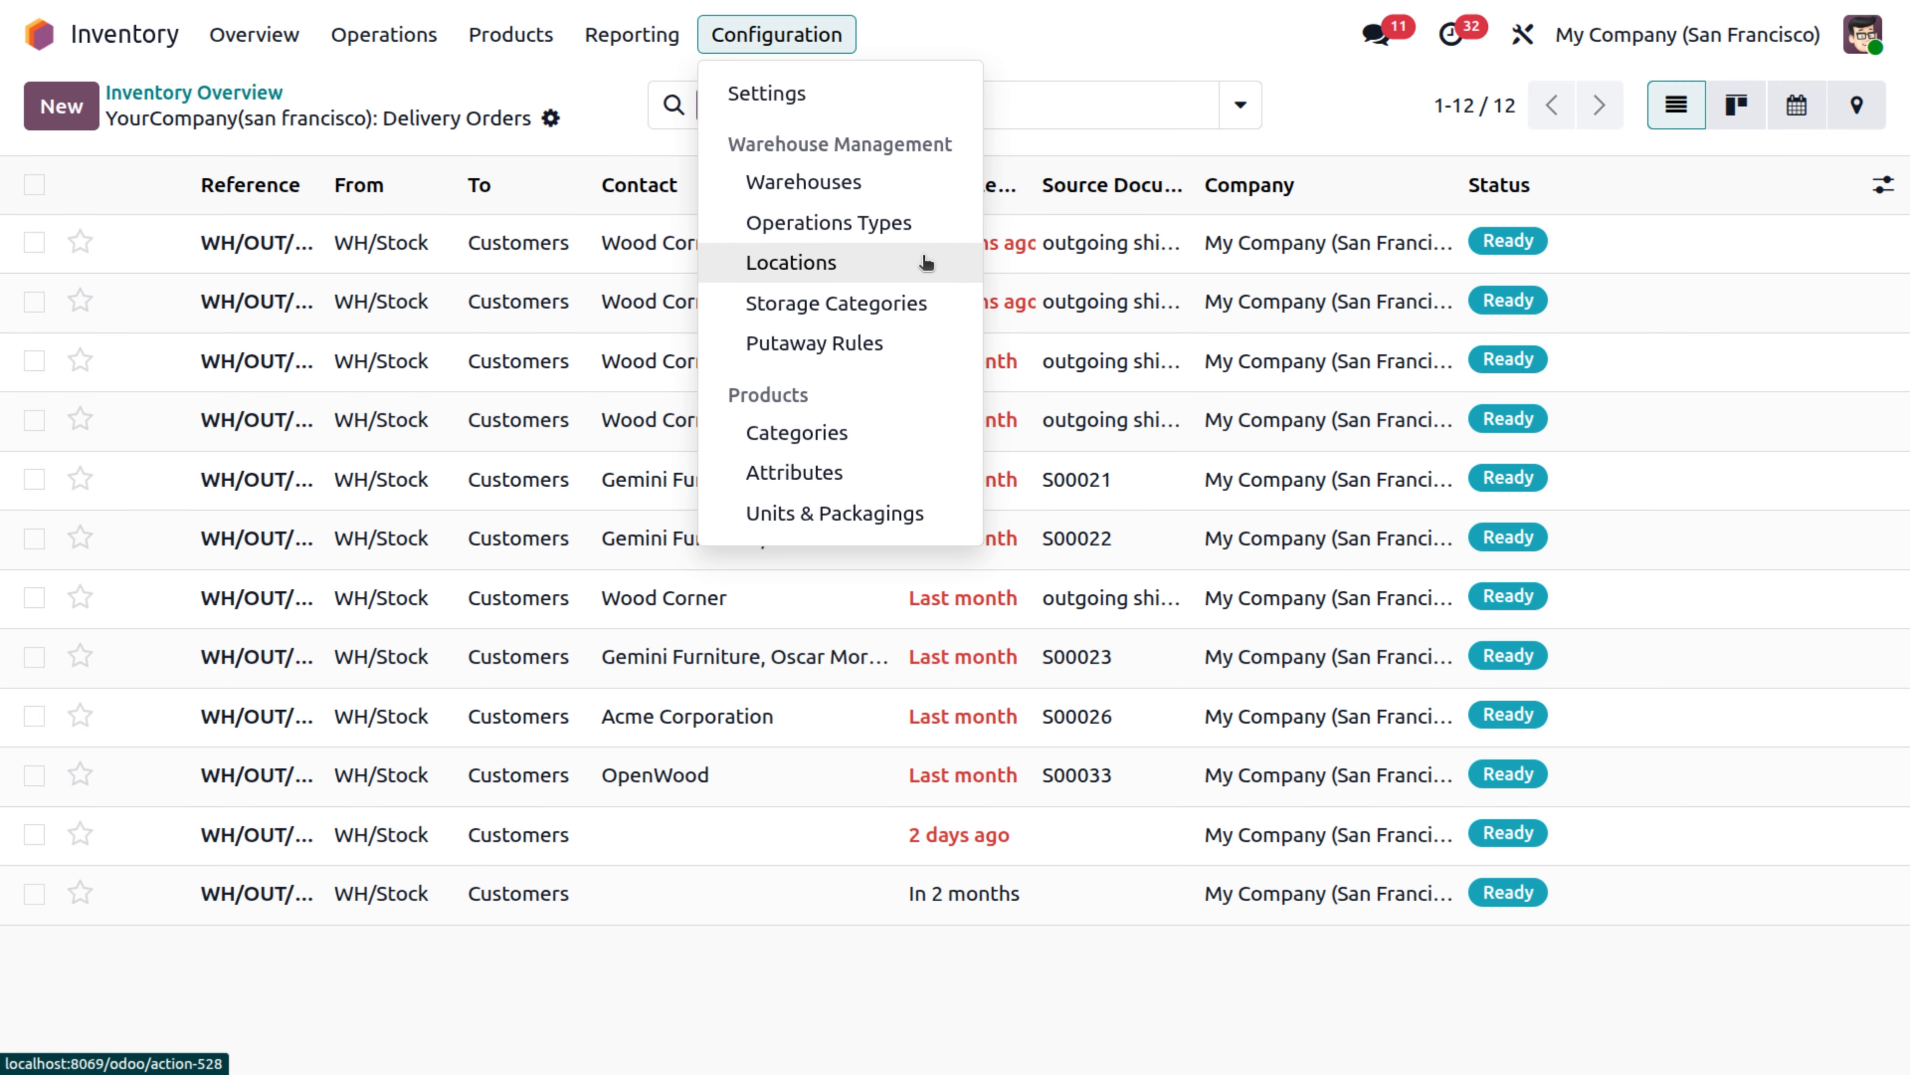
click(906, 259)
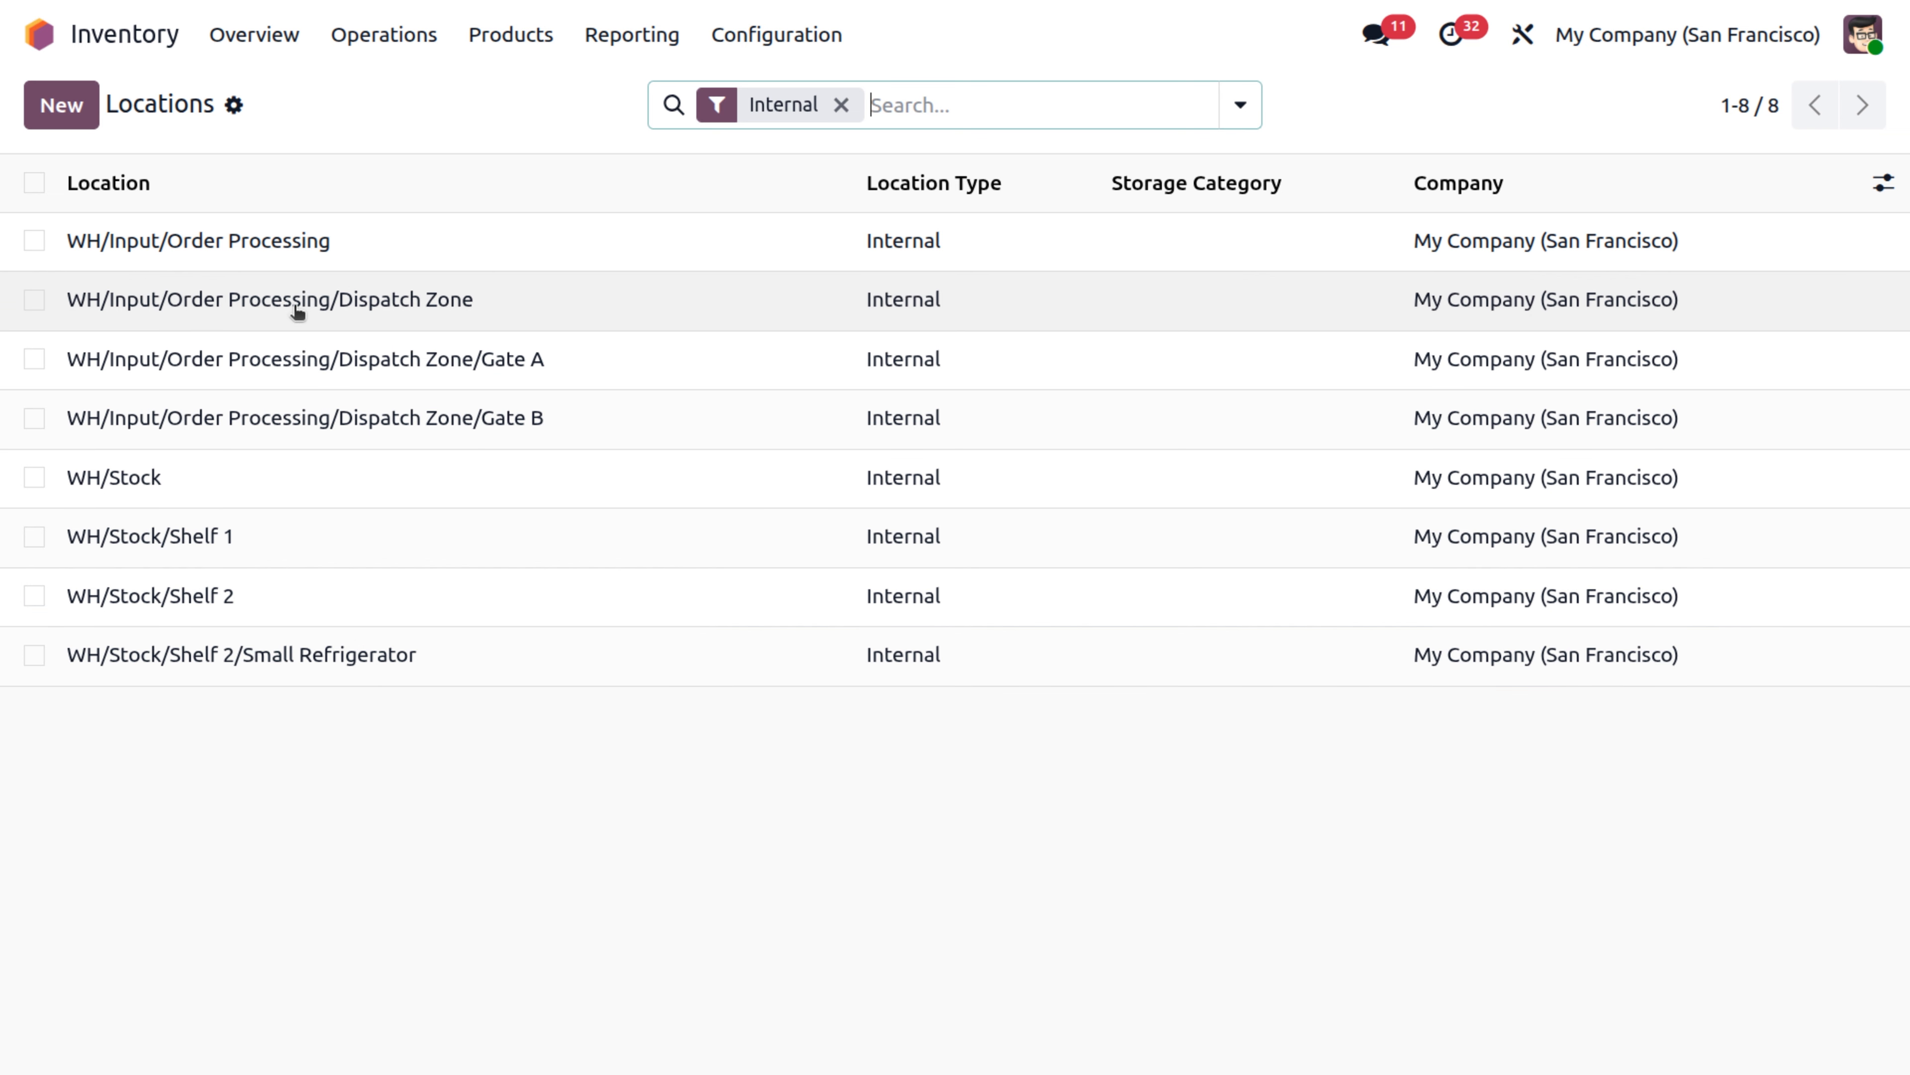
Open the first internal transfer from WH/Stock to WH/Stock/Shelf 1 to examine its details.
click(410, 50)
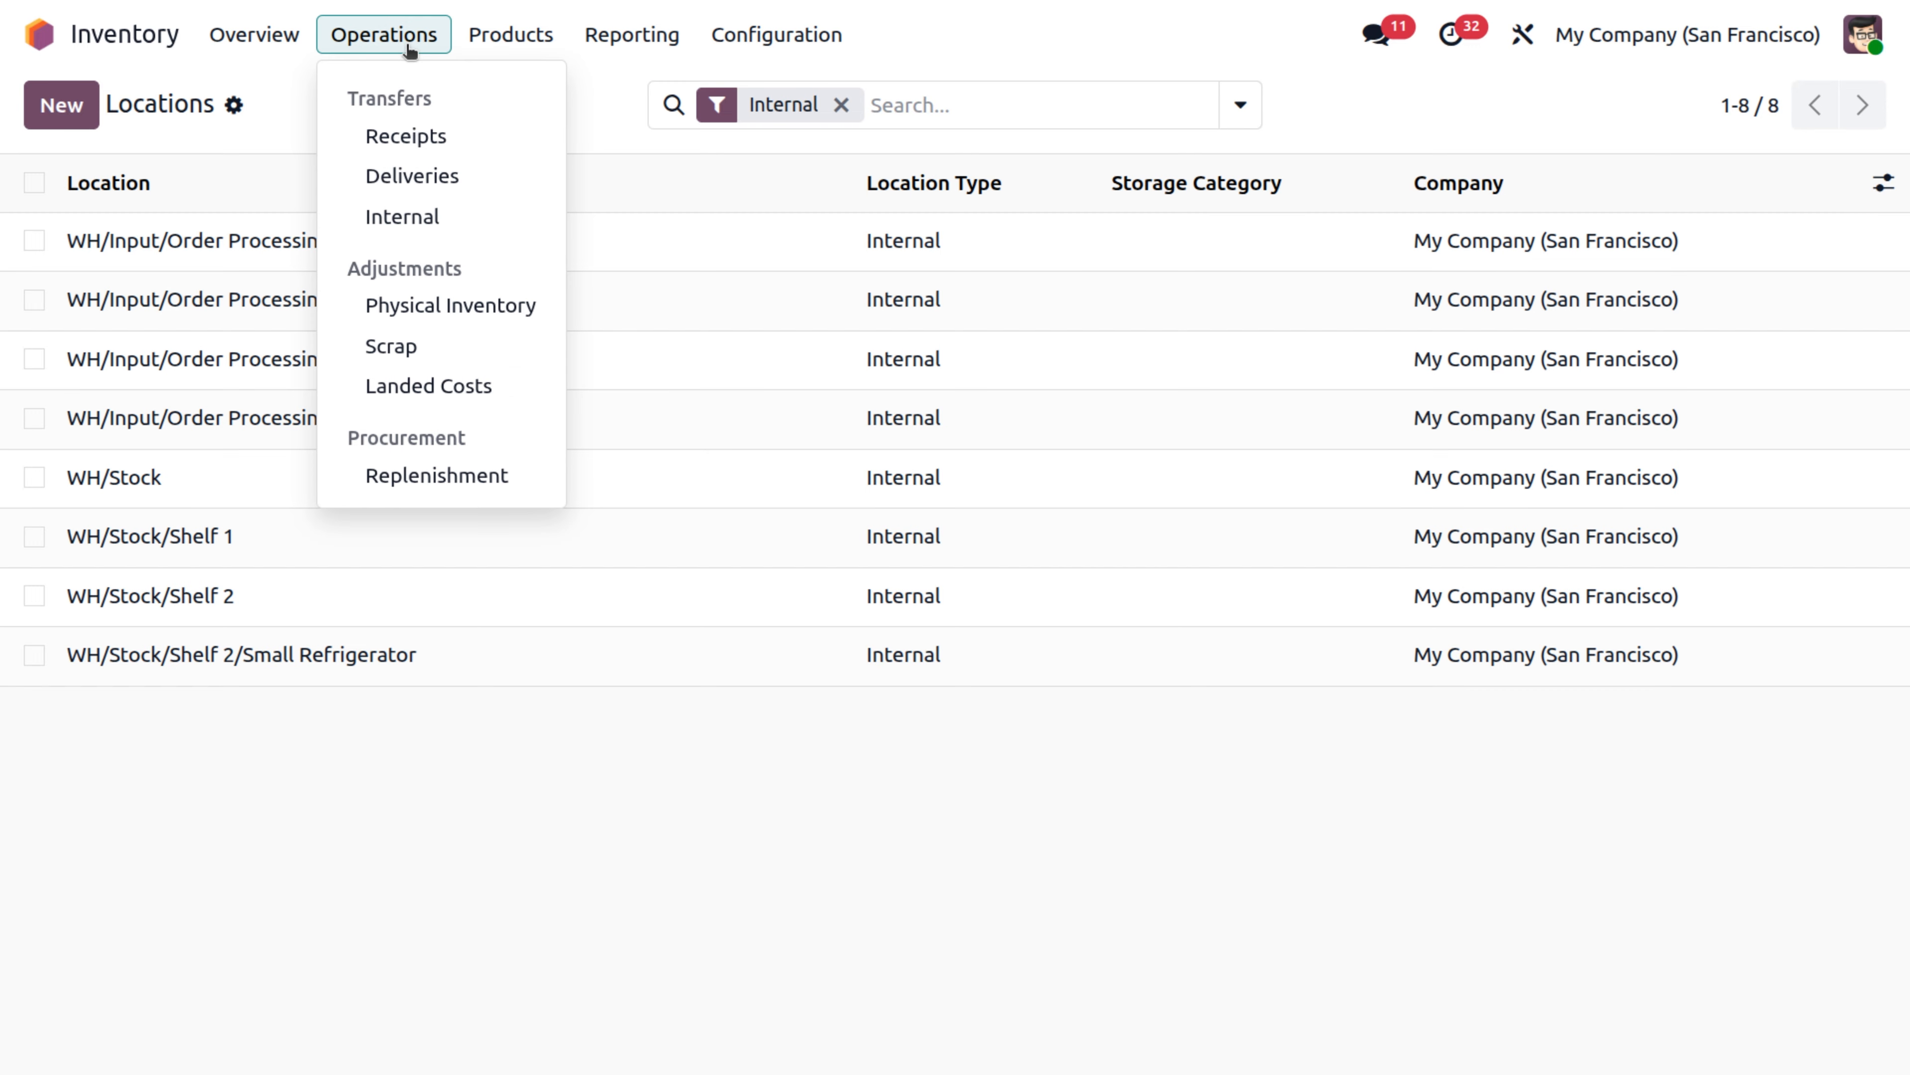
click(439, 220)
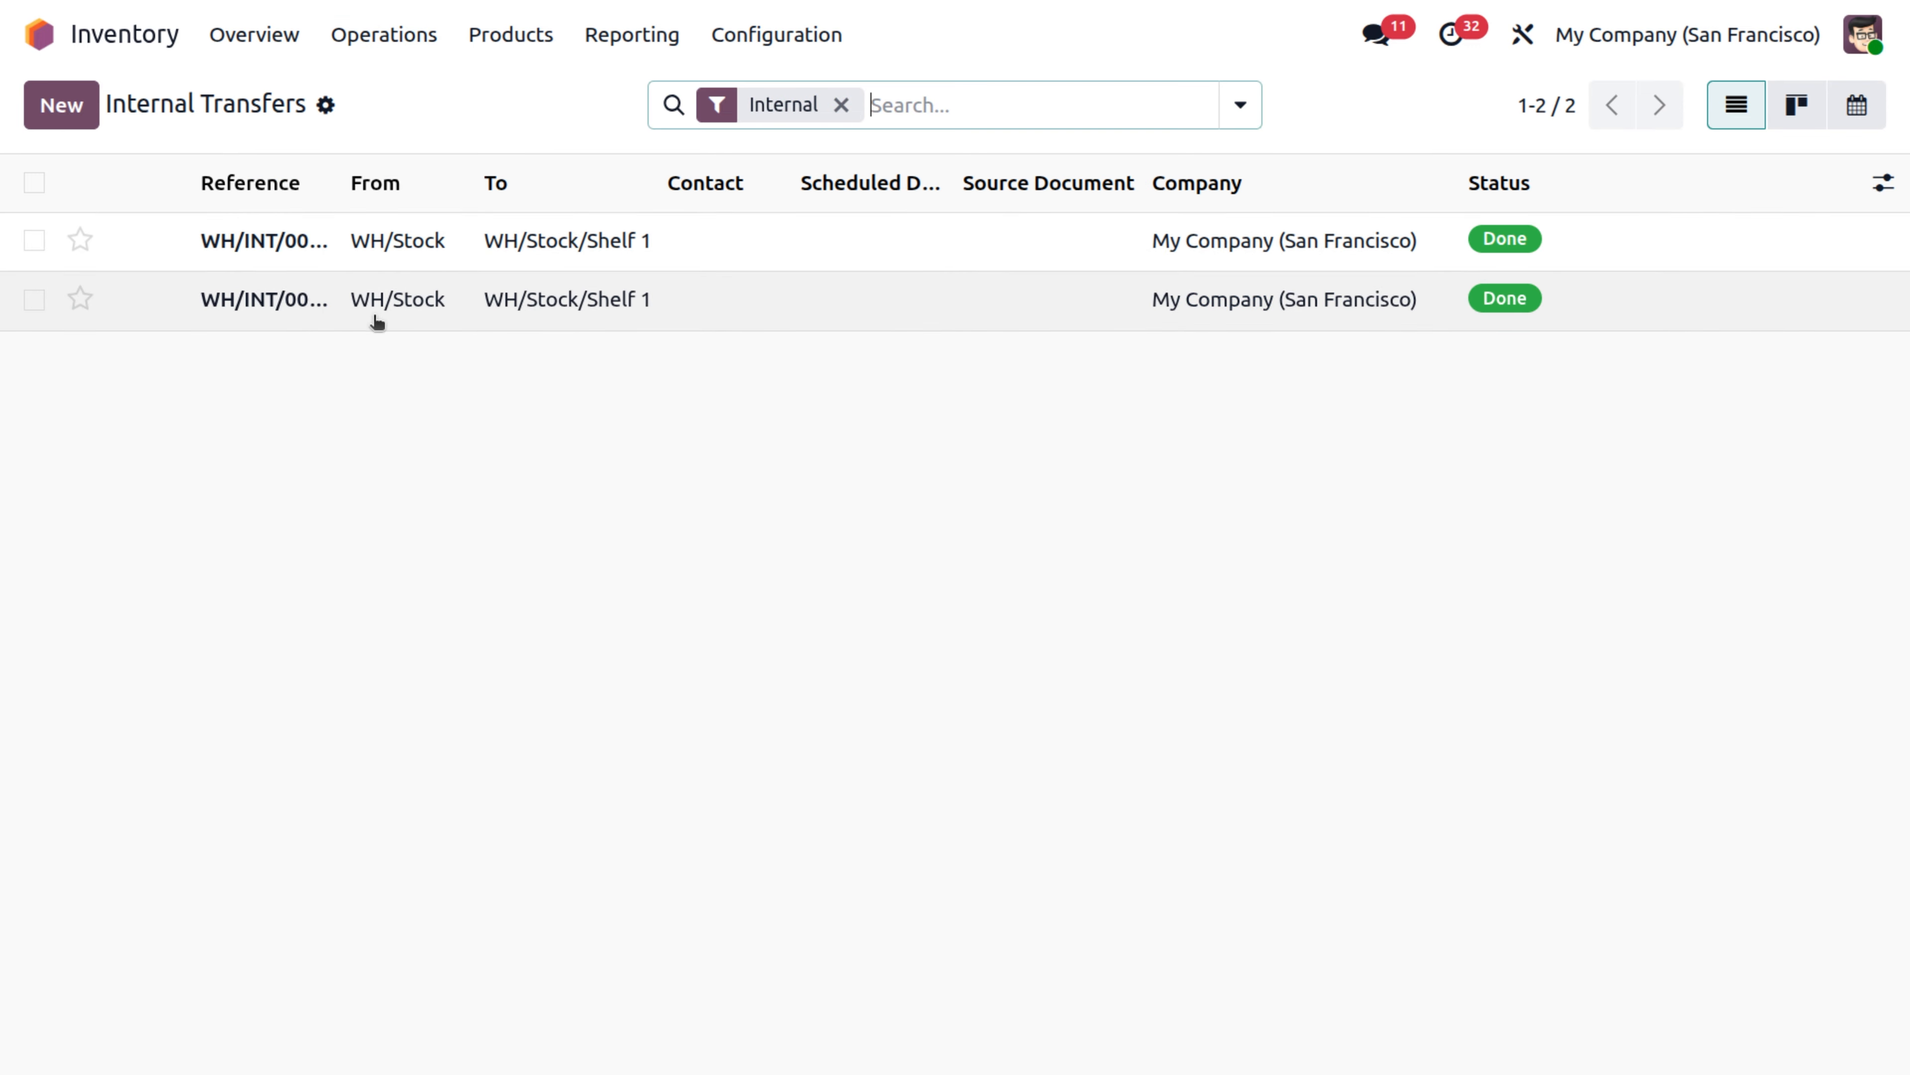
click(299, 237)
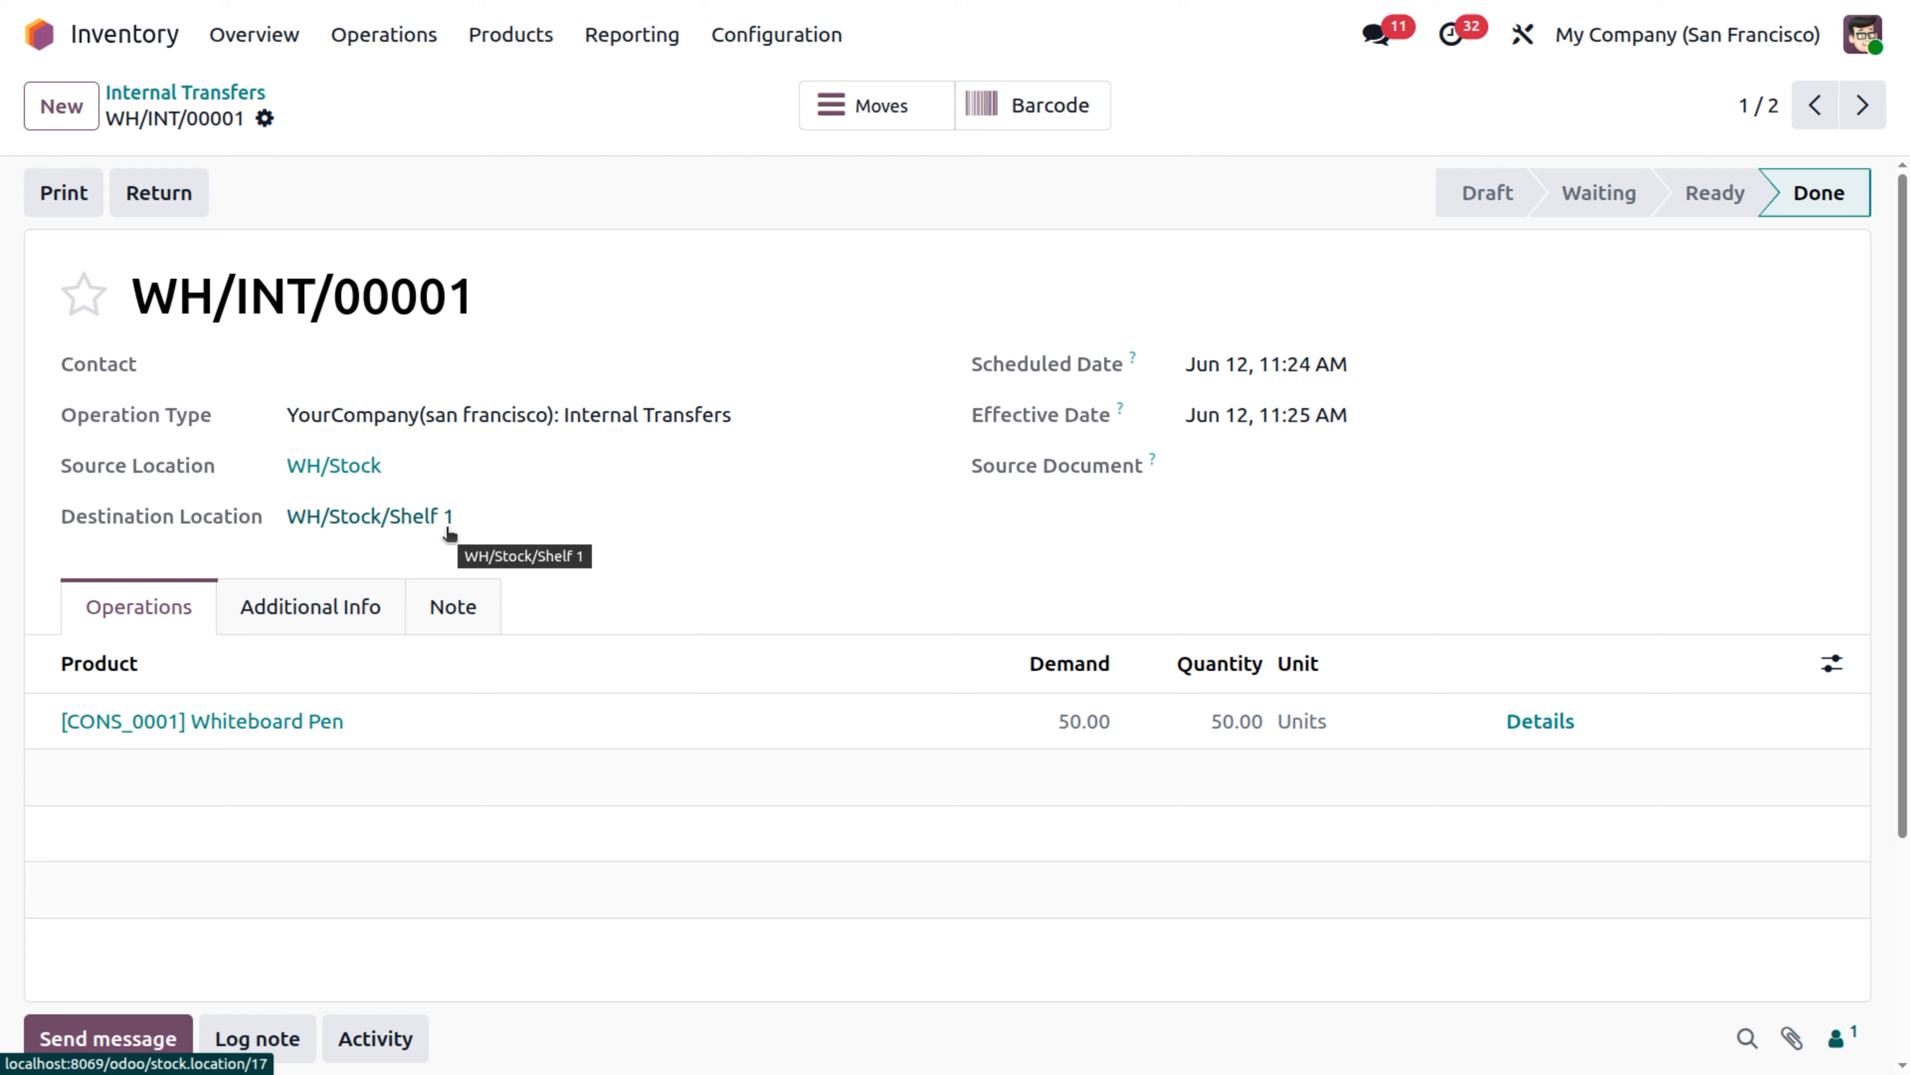
In the physical inventory, set the counted quantity of Whiteboard Pen in WH/Stock to 39 and apply the adjustment.
click(385, 43)
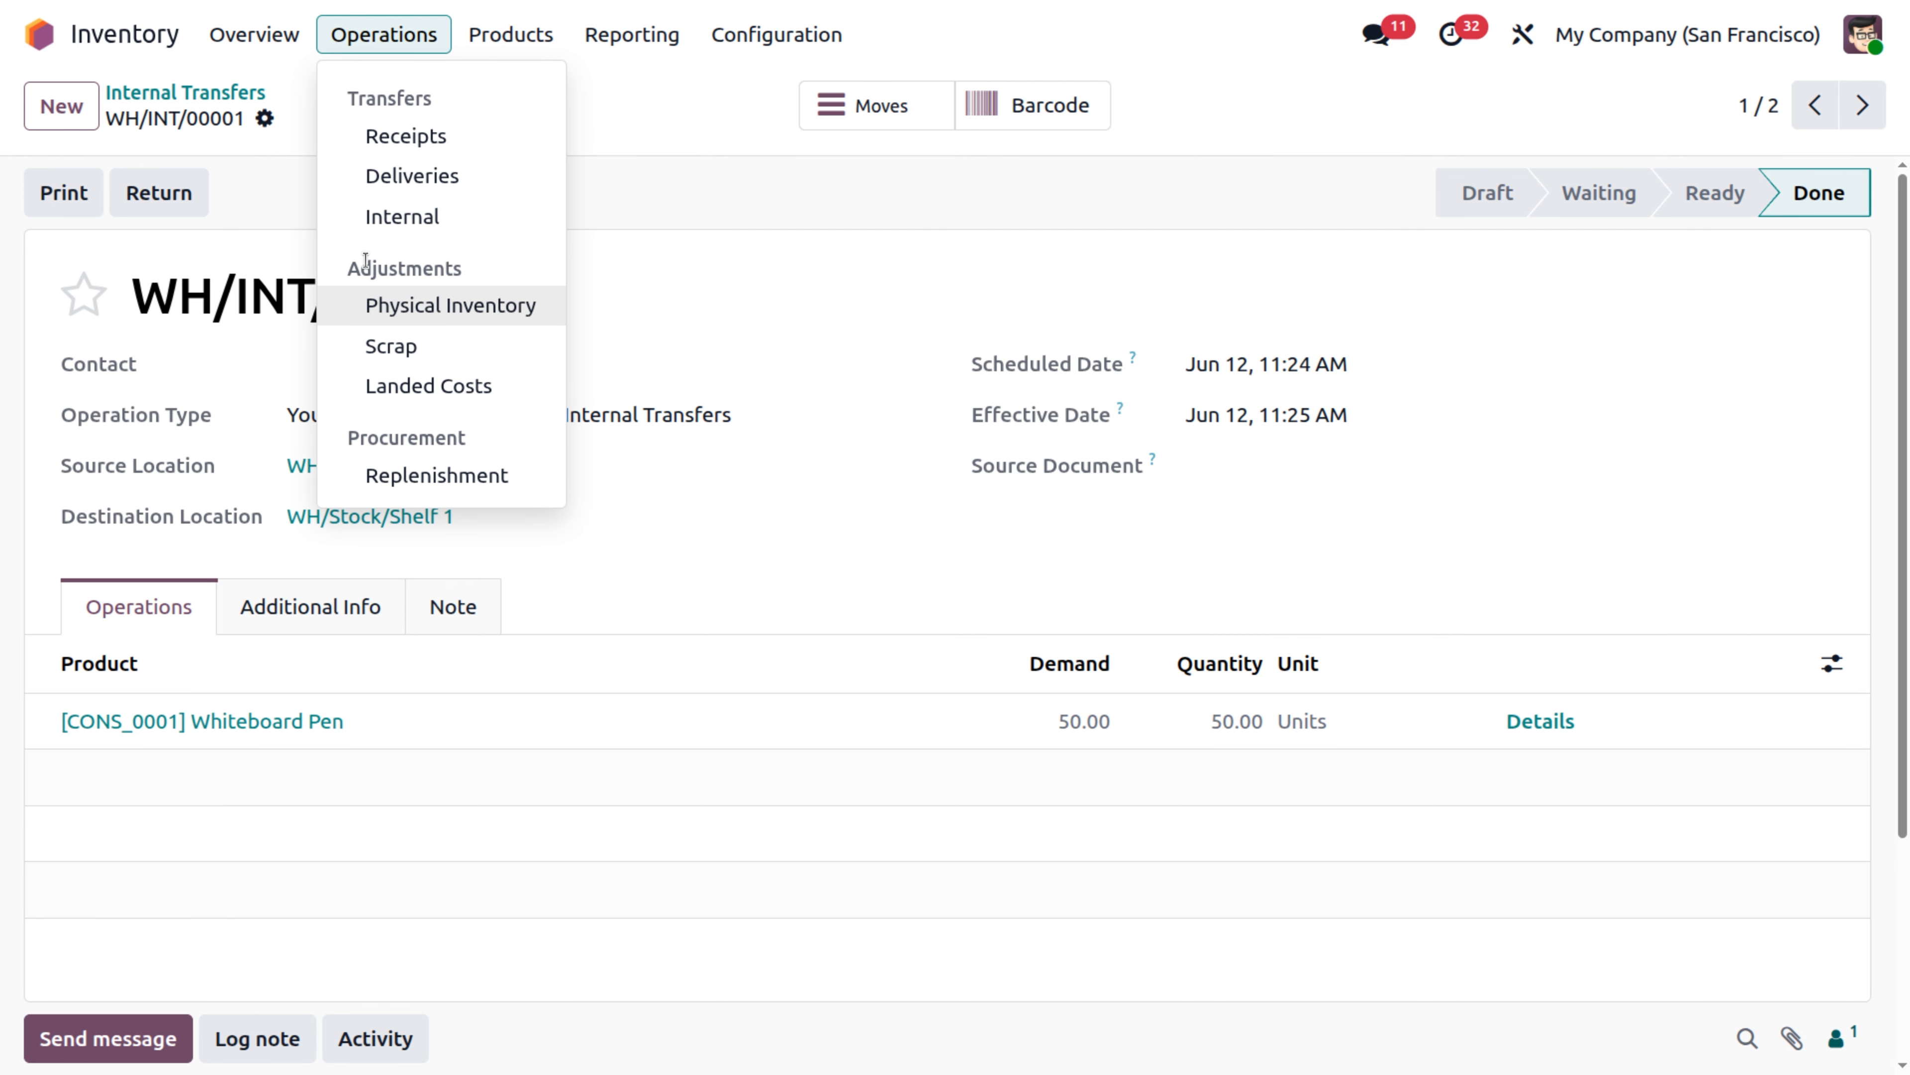
click(438, 308)
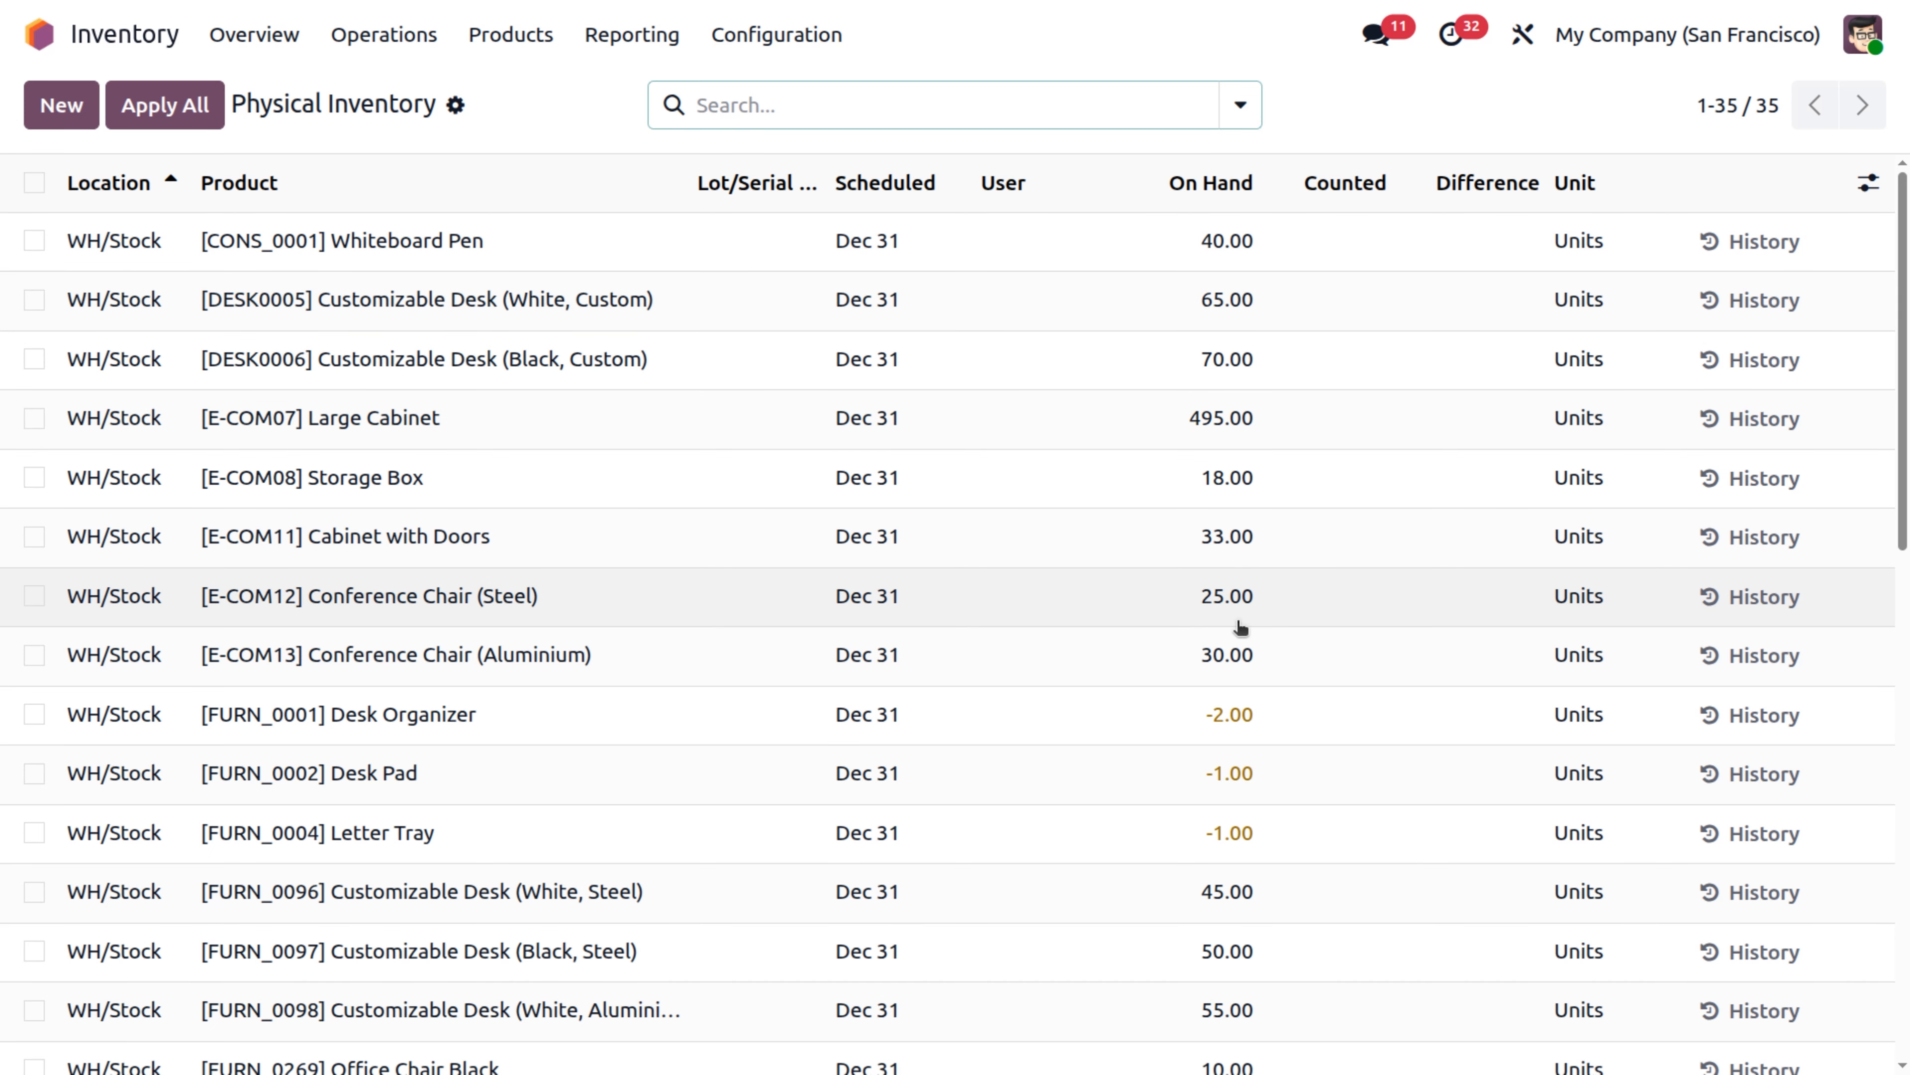
scroll(1241, 627, down, 10)
scroll(913, 382, up, 10)
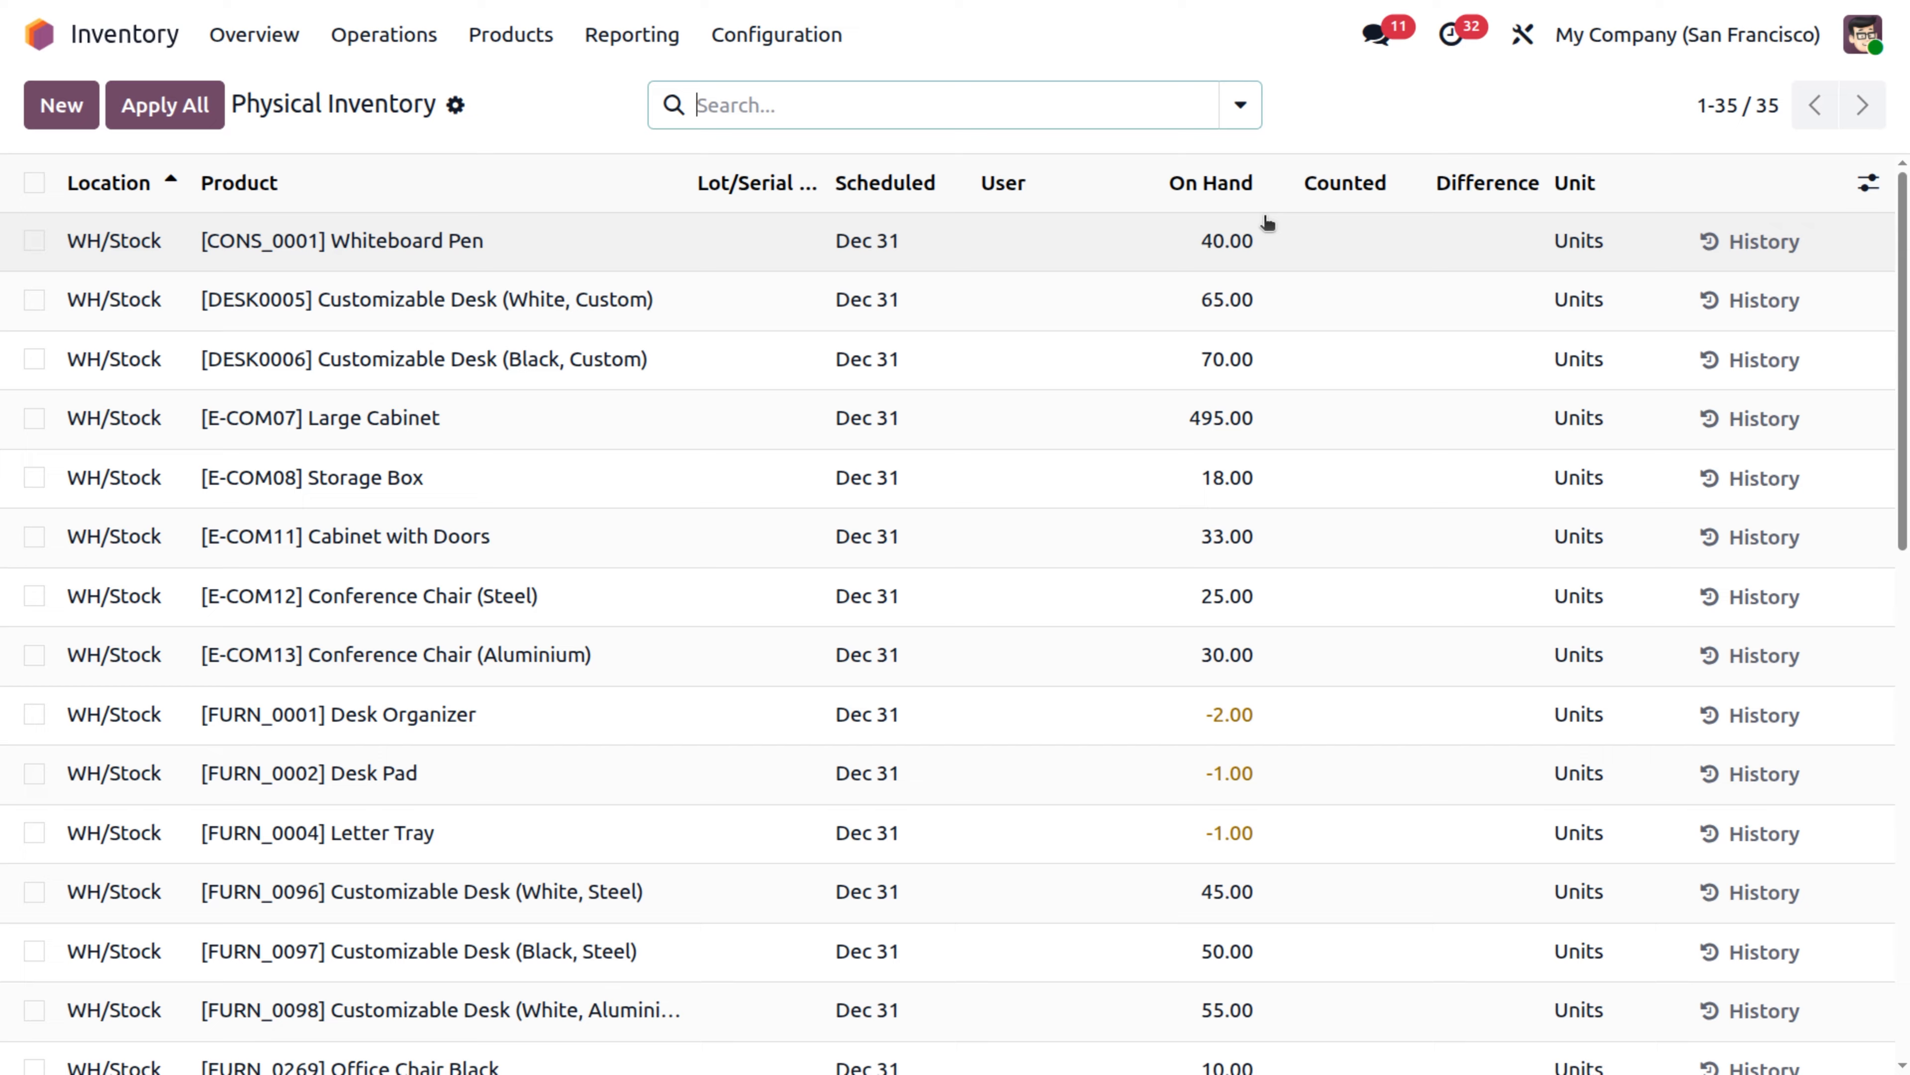
click(1337, 254)
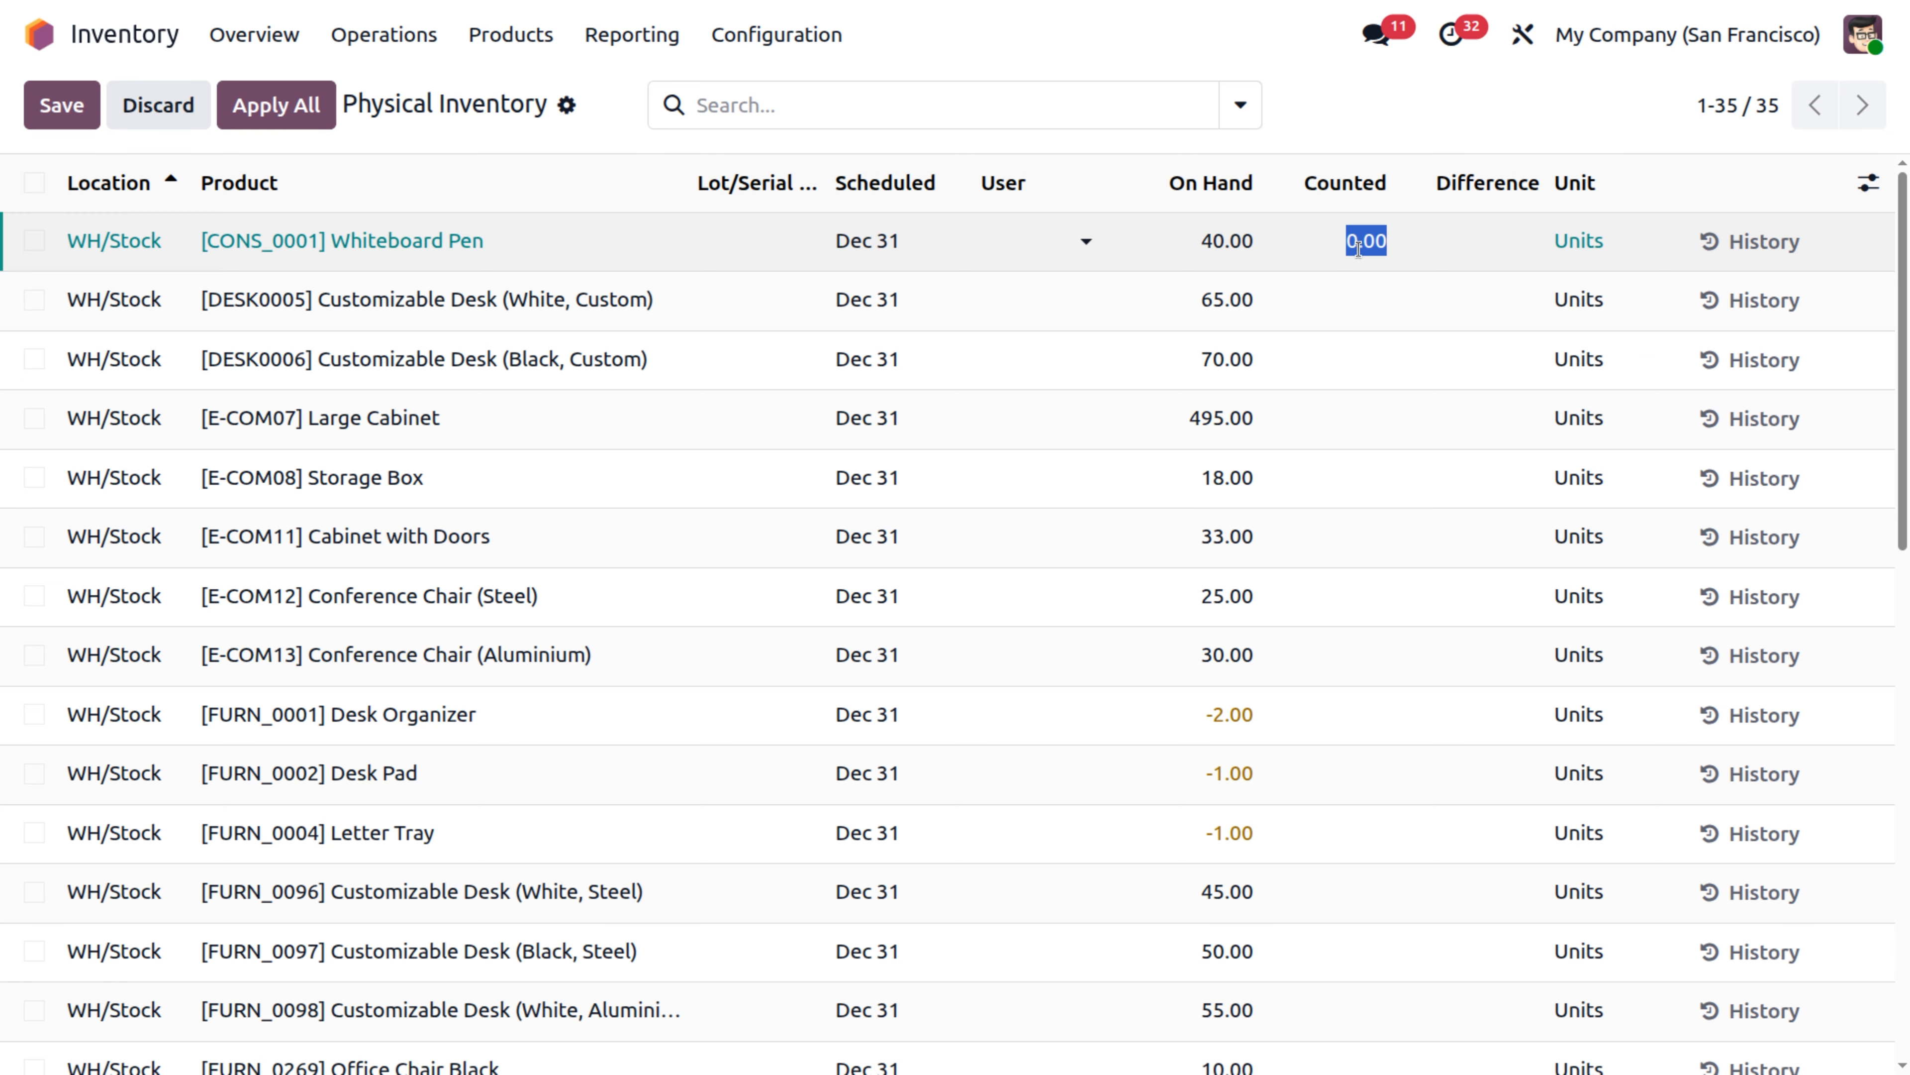
text(3)
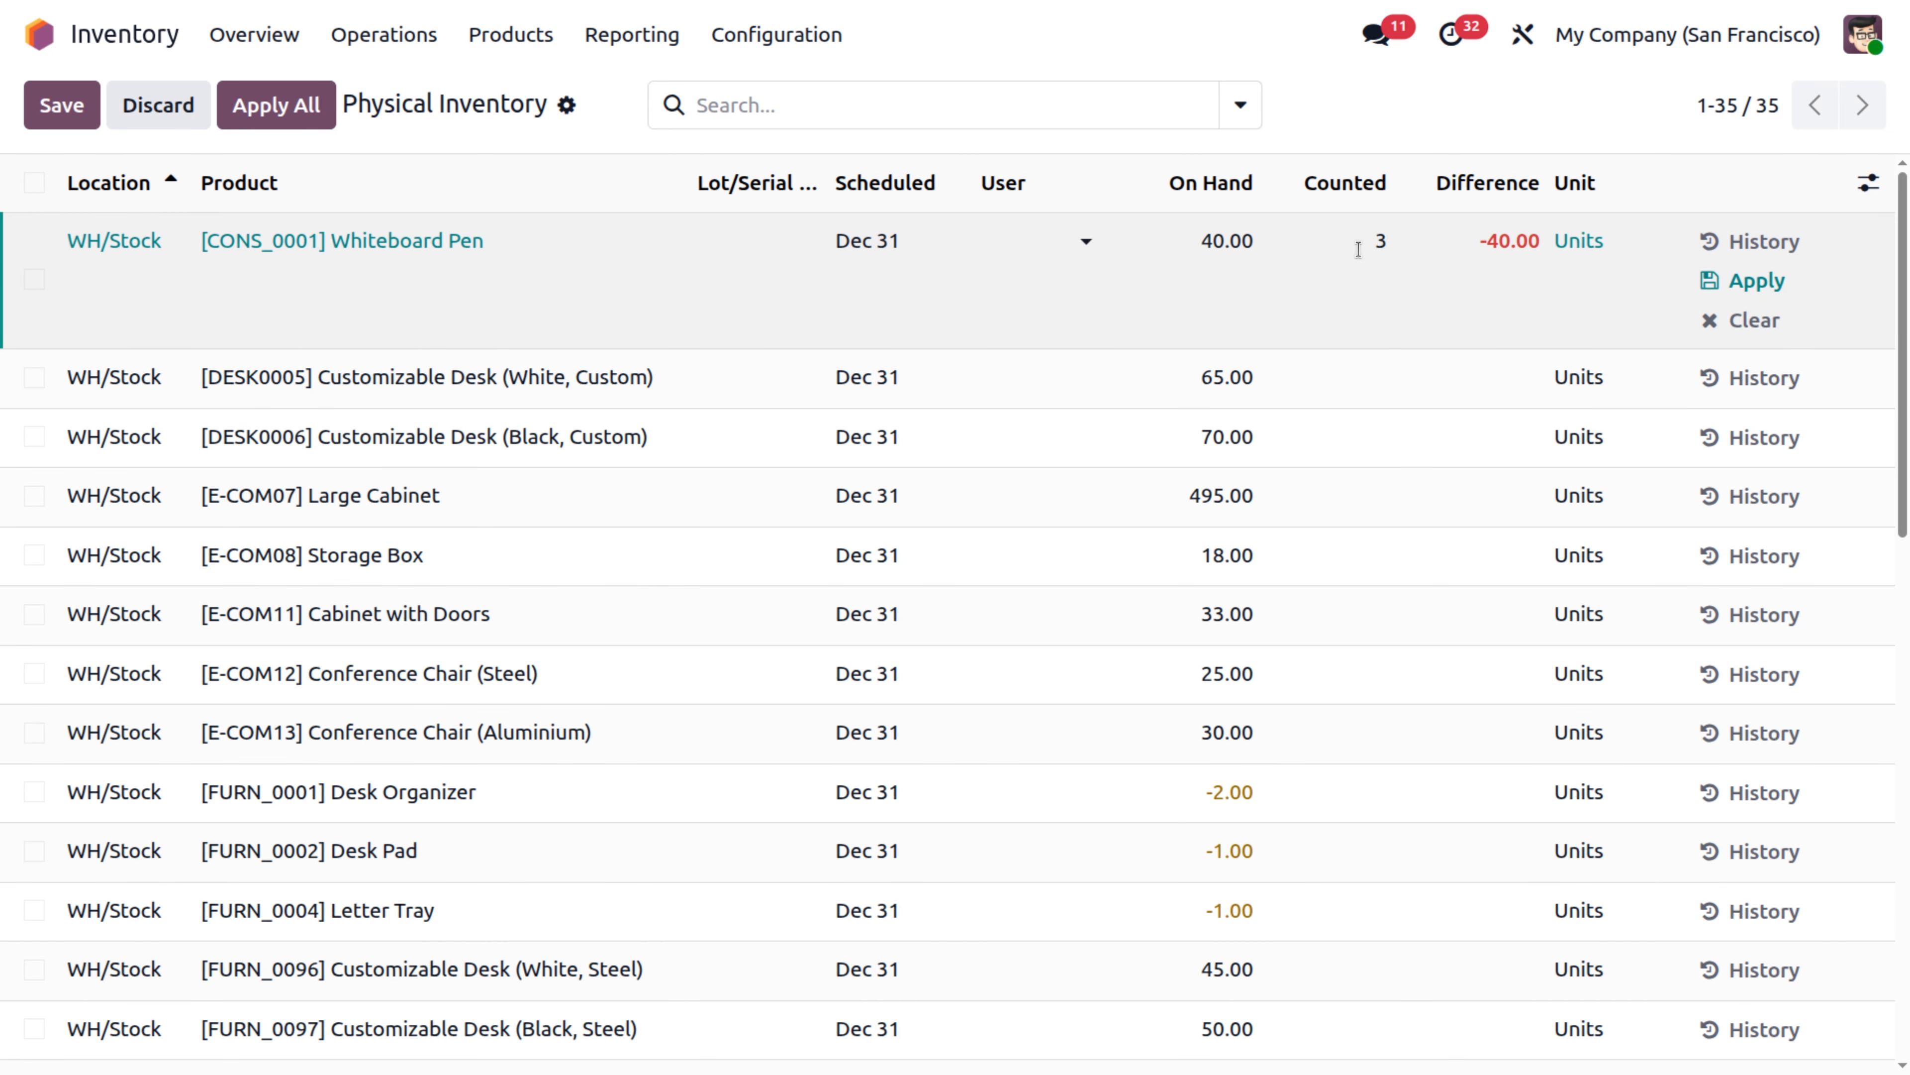
text(9)
click(1721, 283)
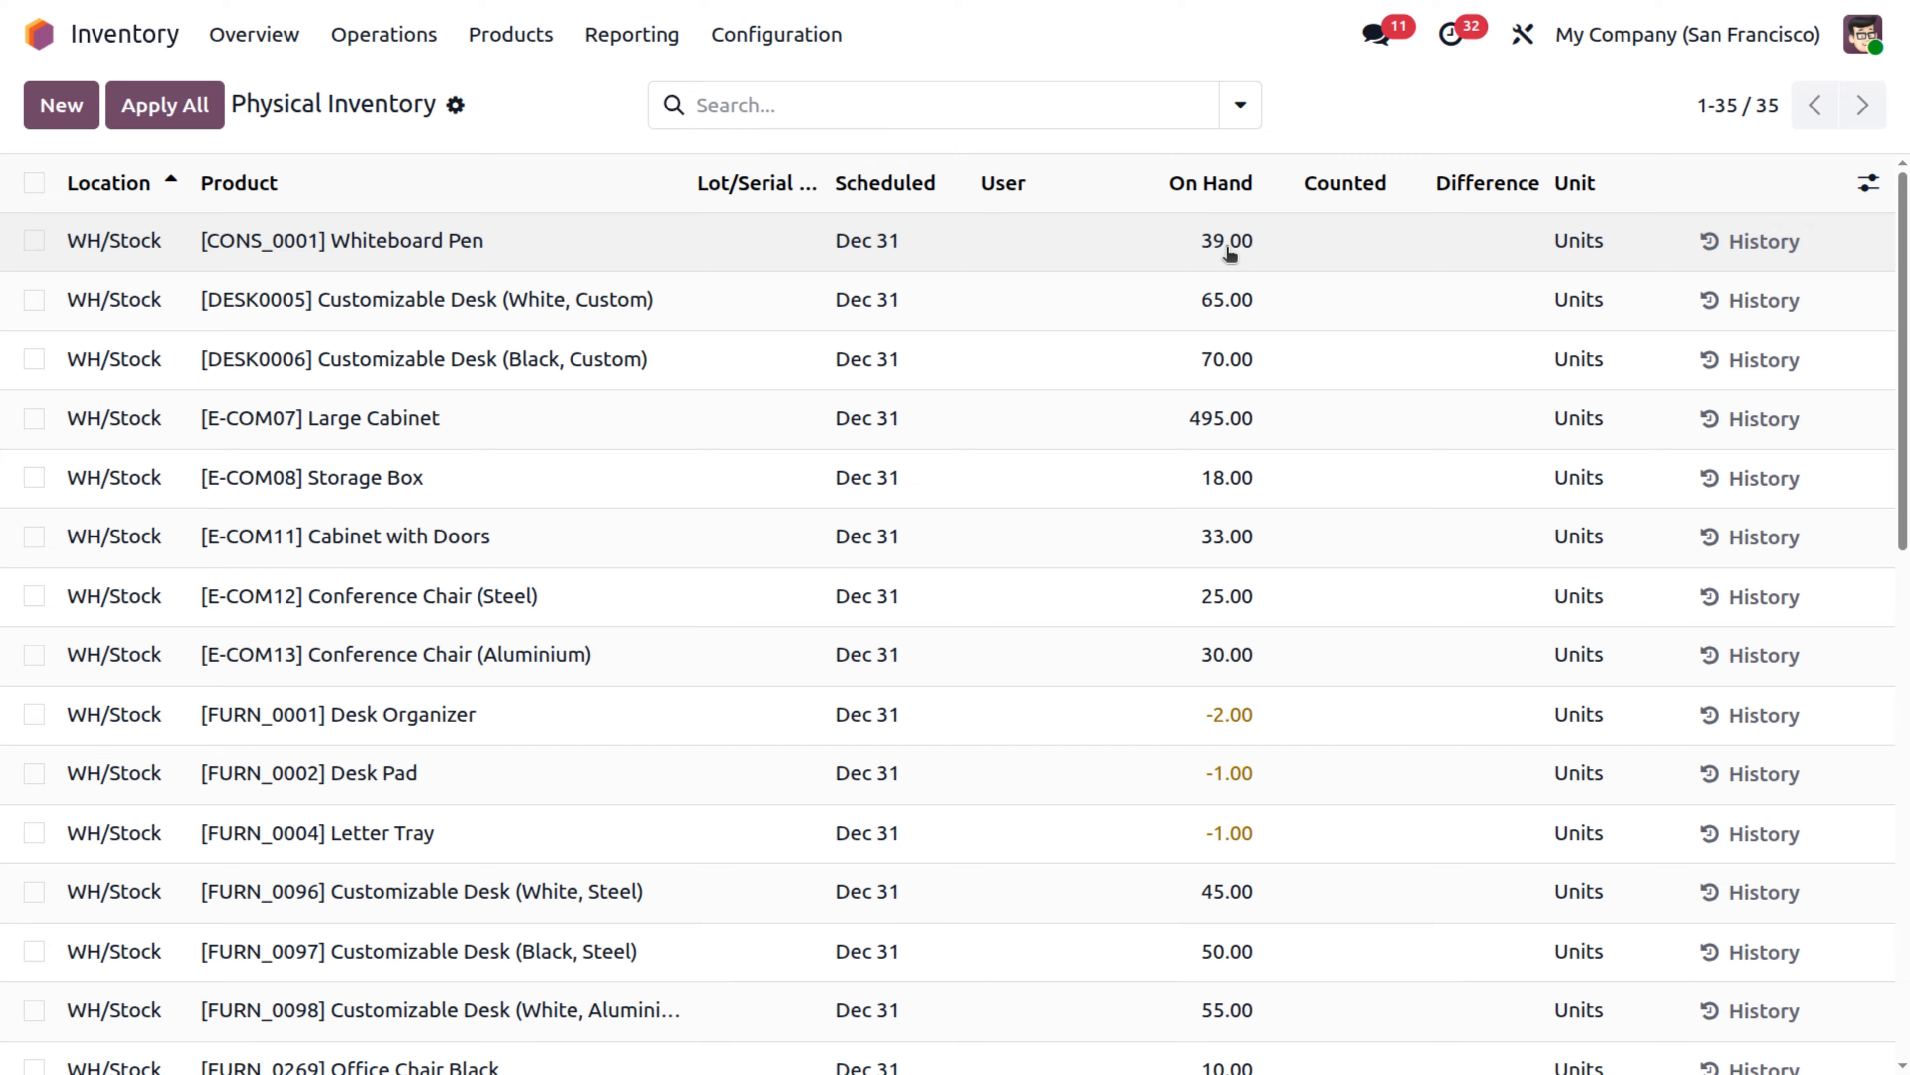
View the blank form for a new scrap order and discard it, returning to the scrap orders list.
click(428, 38)
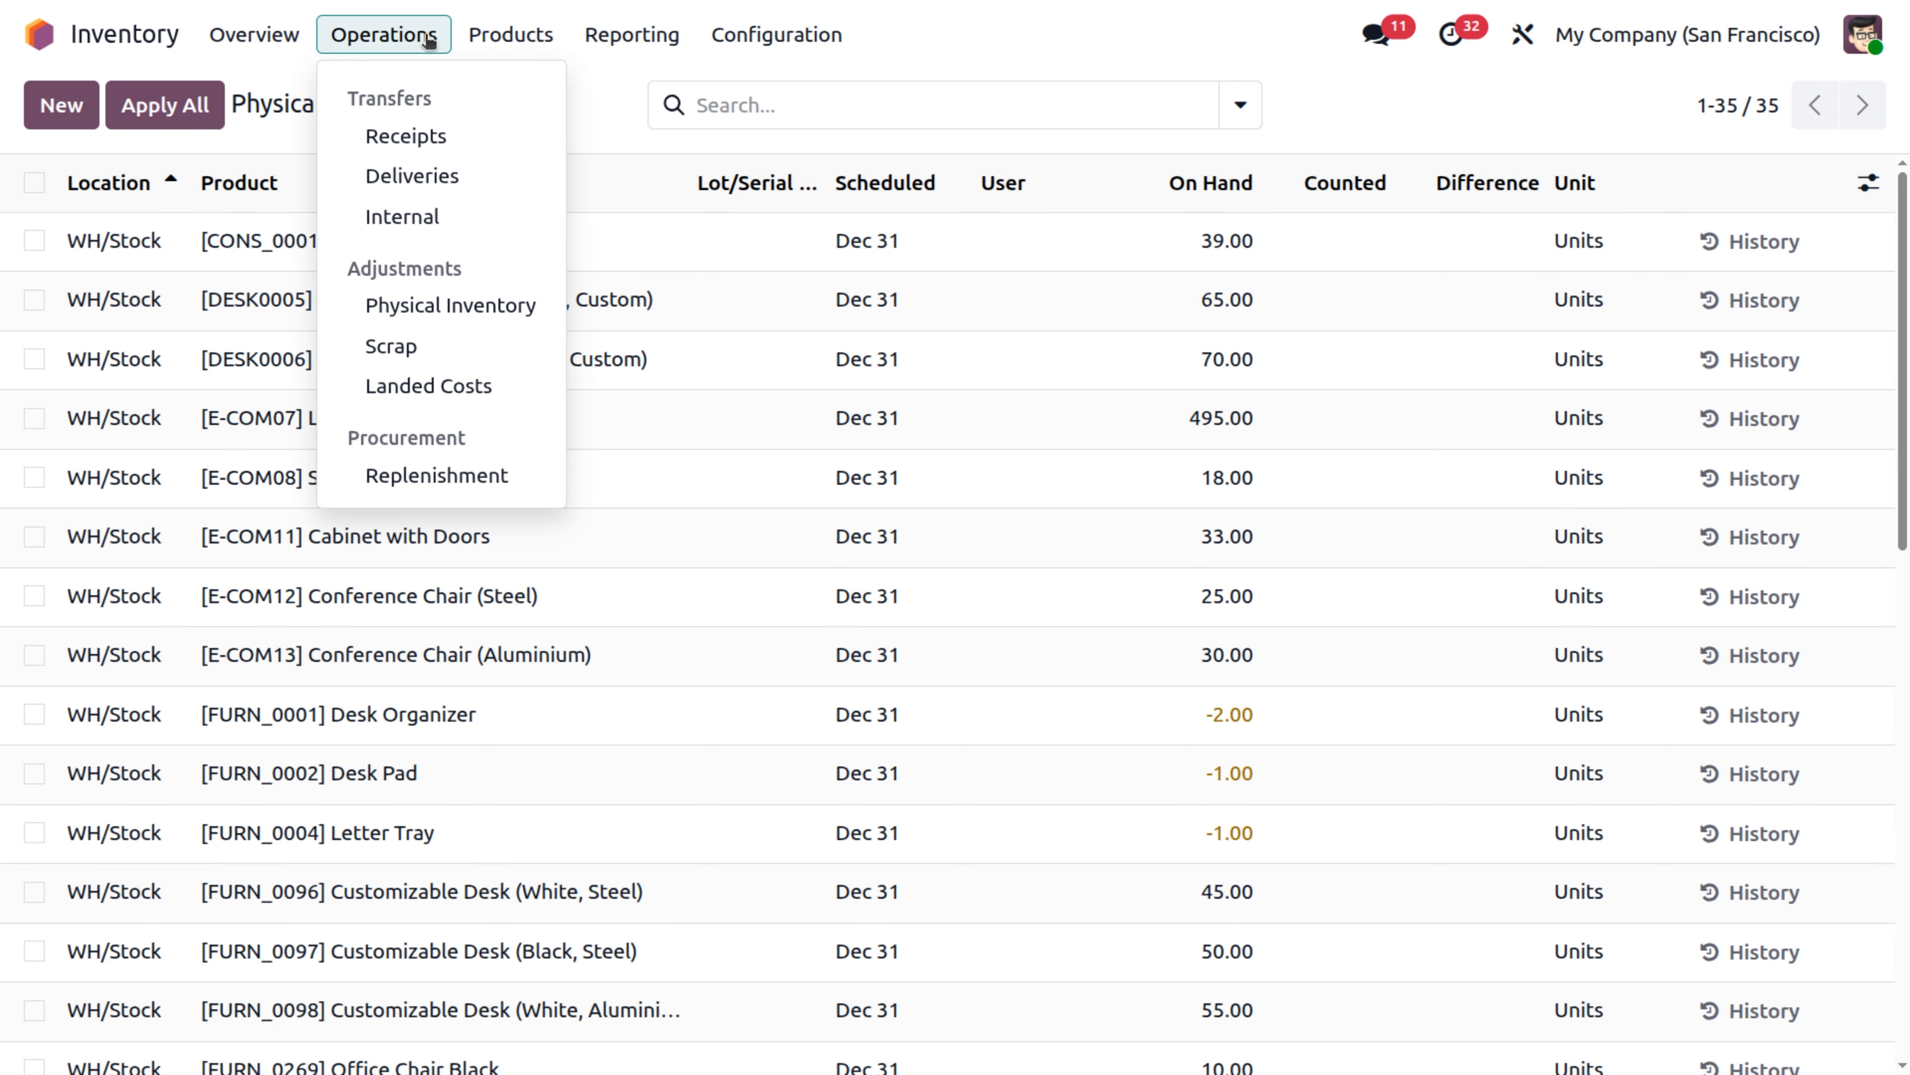
click(403, 341)
click(76, 108)
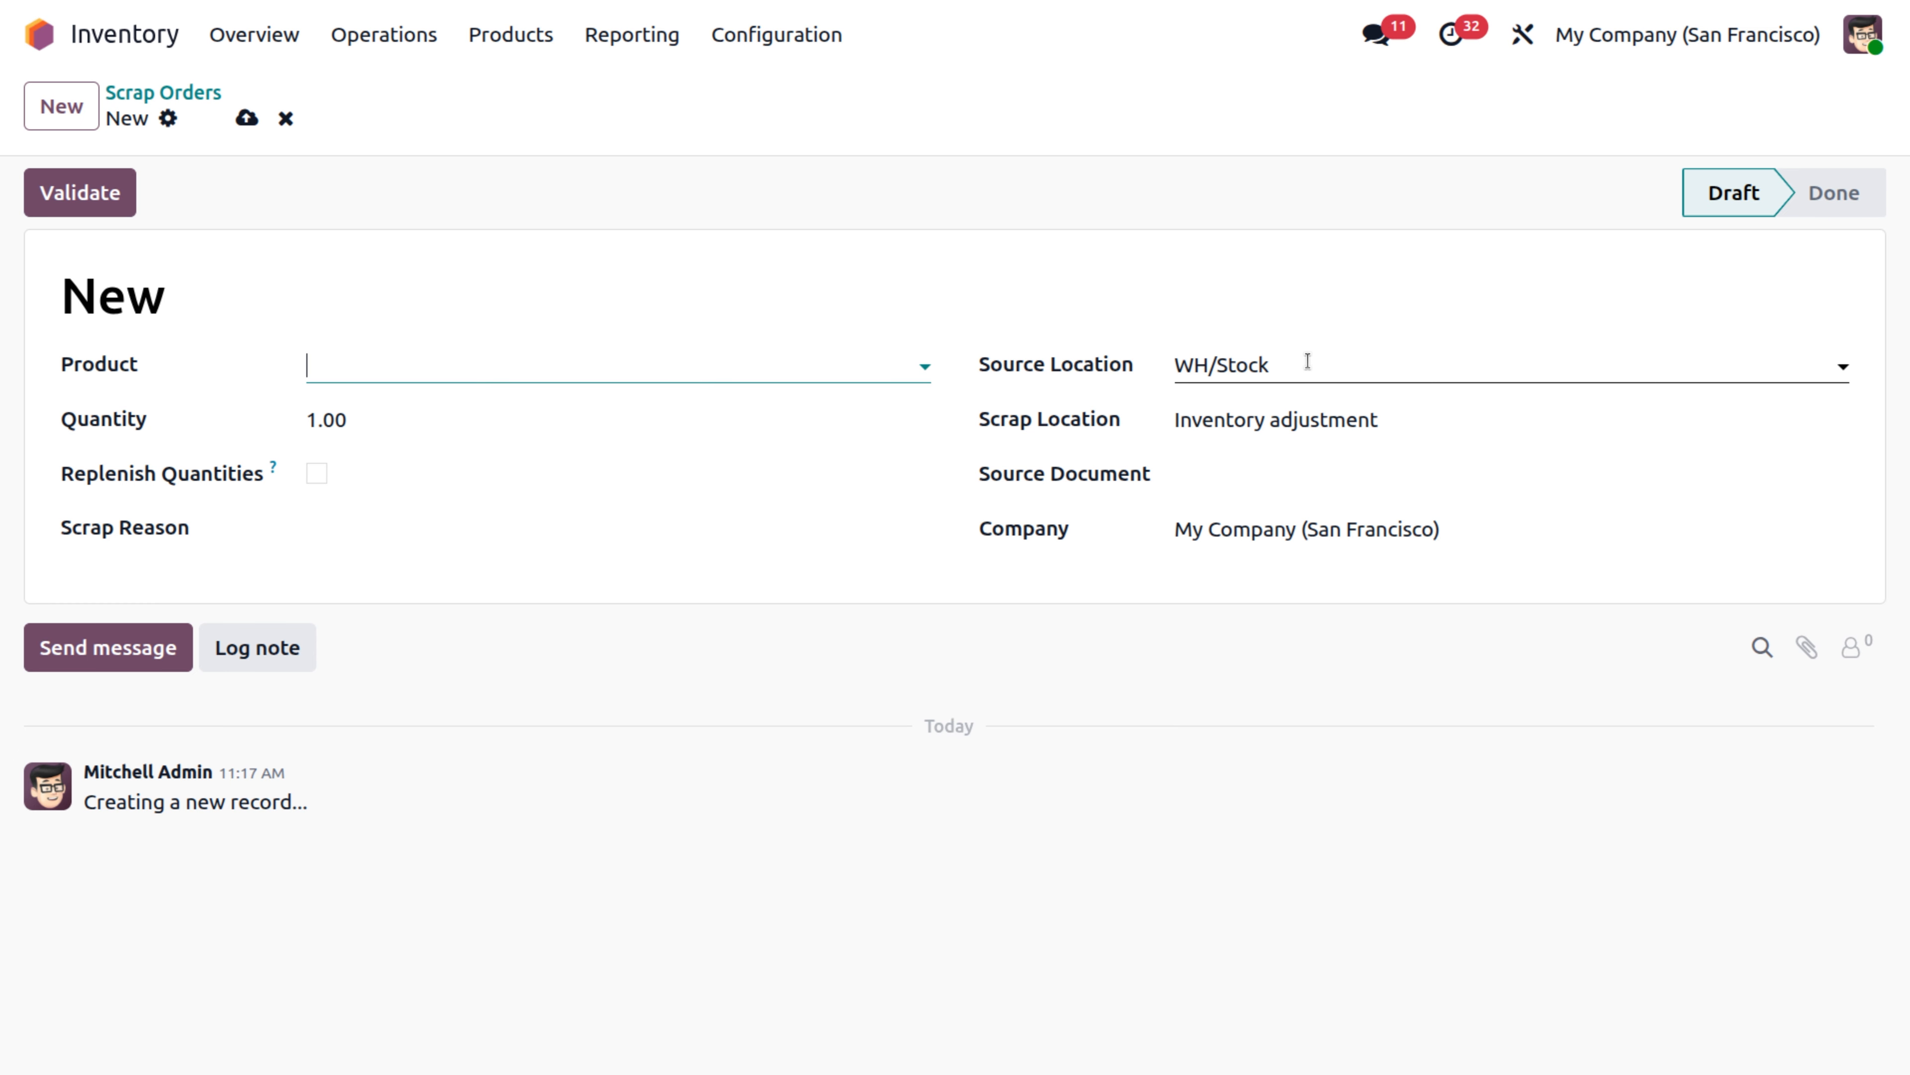
click(286, 118)
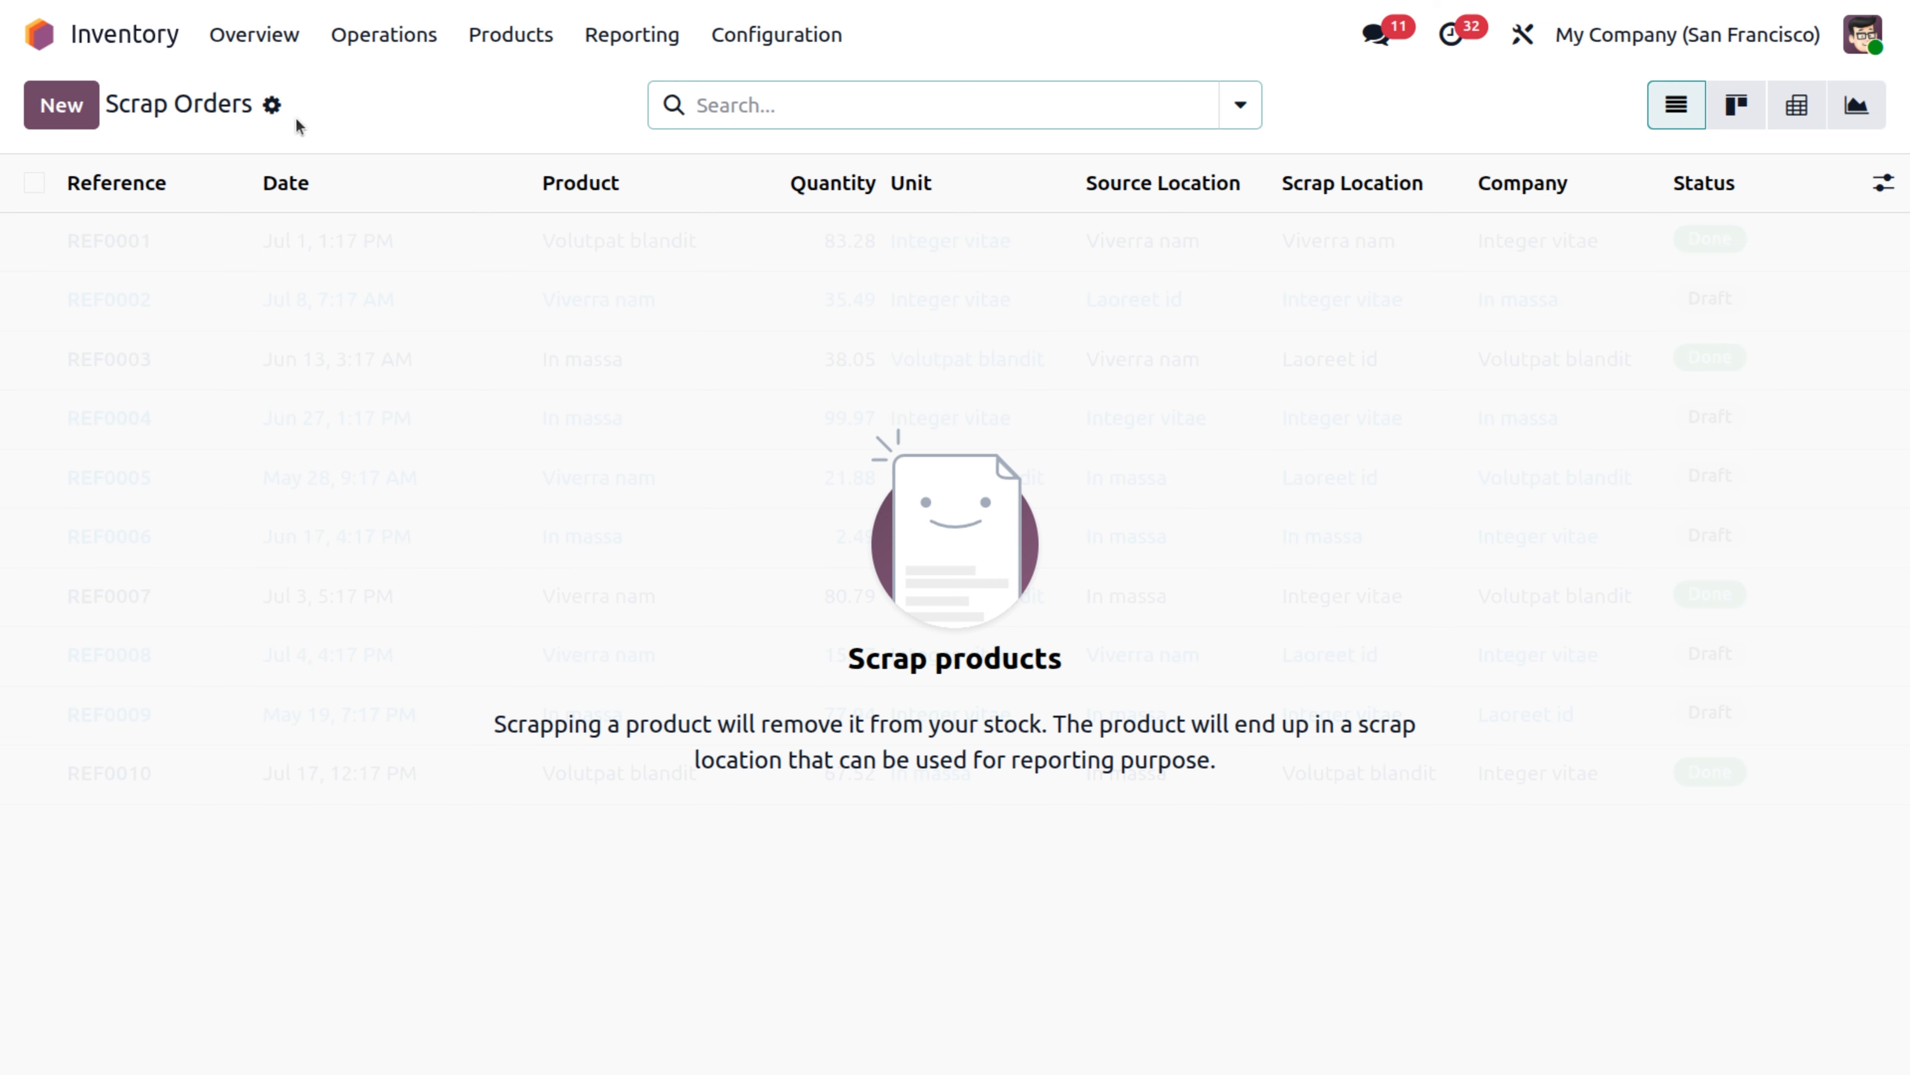